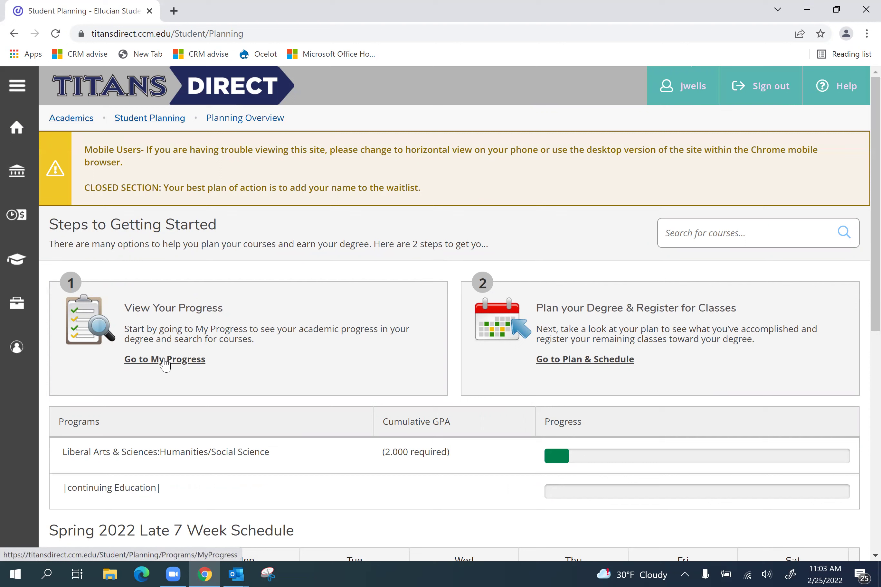
Open My Progress and review the degree requirements from Basic Skills through Math/Science/Technology.
click(165, 360)
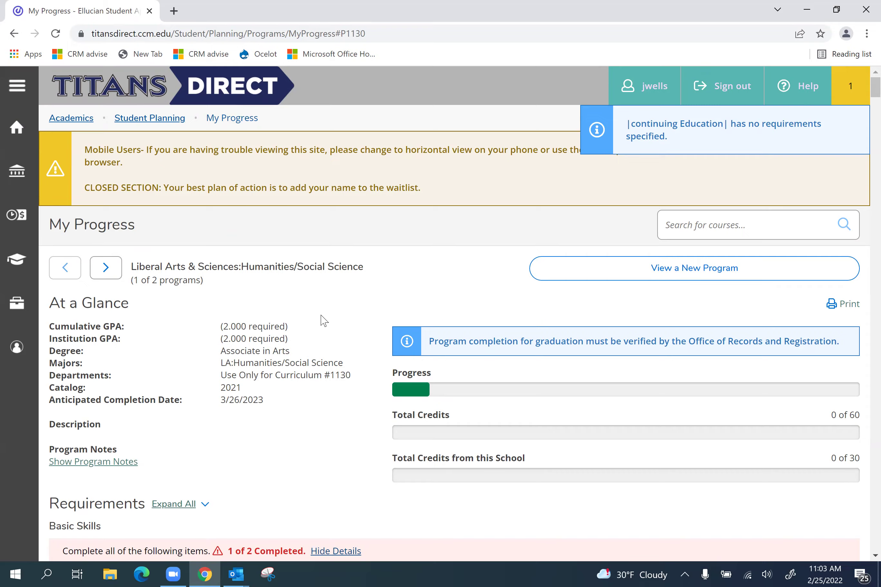
scroll(322, 320, down, 8)
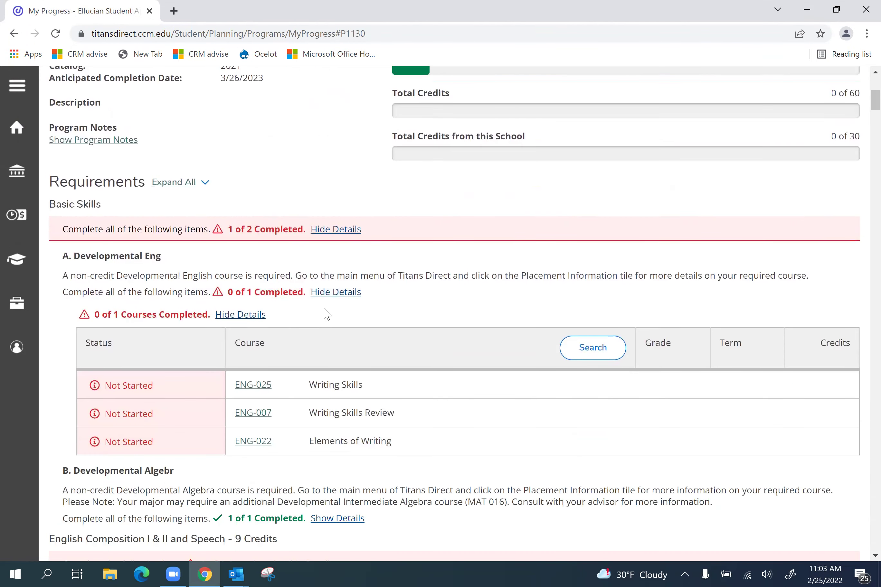
scroll(328, 304, down, 2)
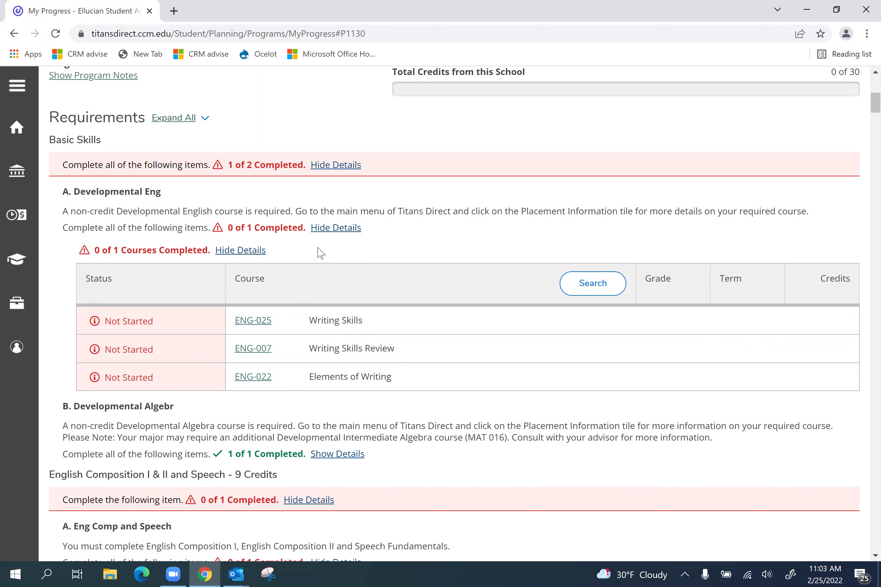
scroll(321, 253, down, 5)
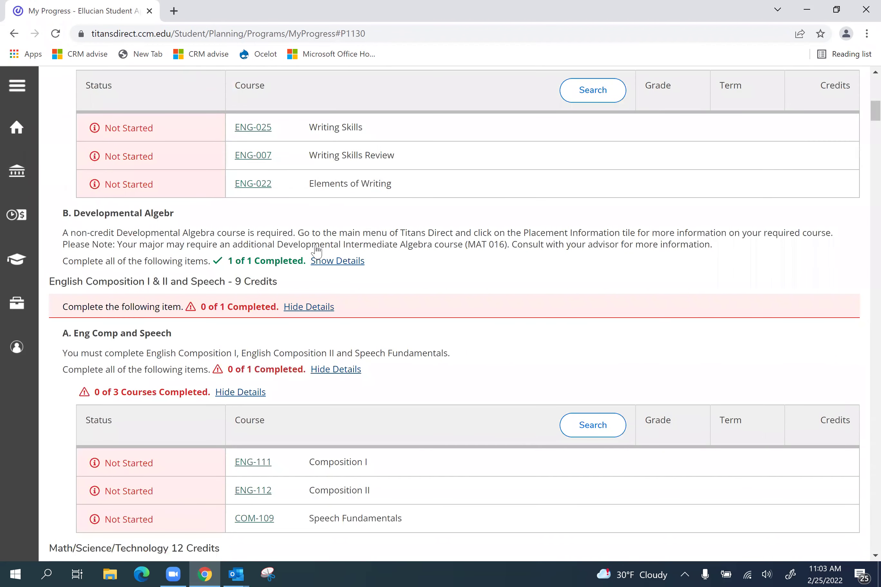
scroll(318, 251, down, 3)
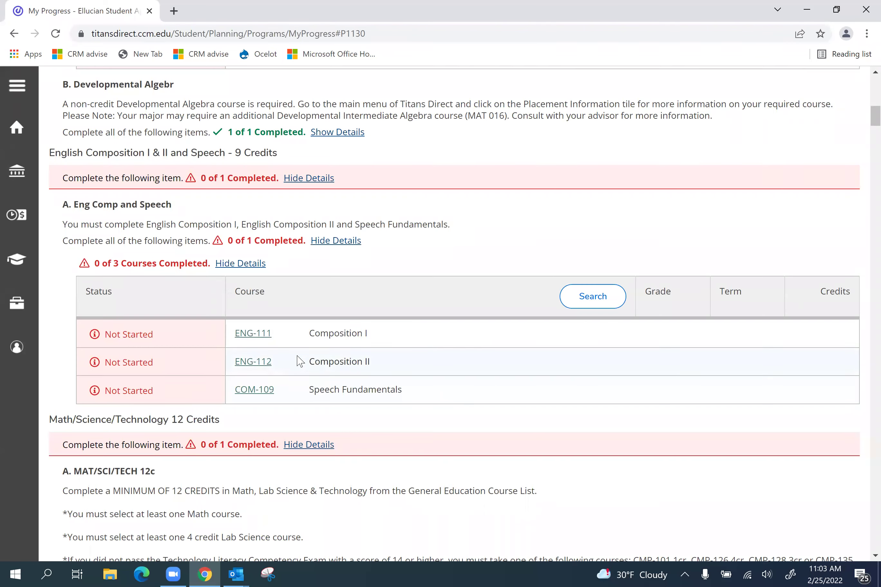
scroll(300, 358, down, 2)
scroll(159, 314, down, 2)
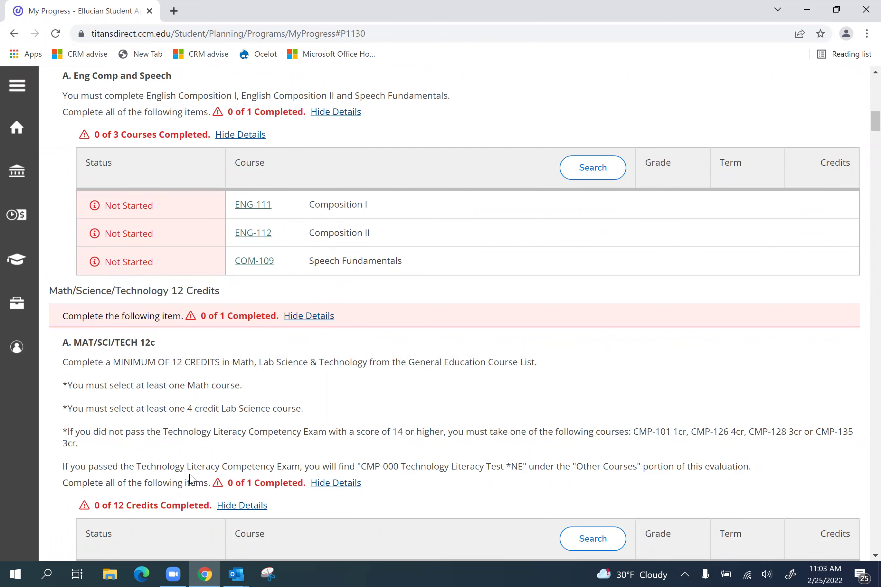
scroll(326, 375, down, 3)
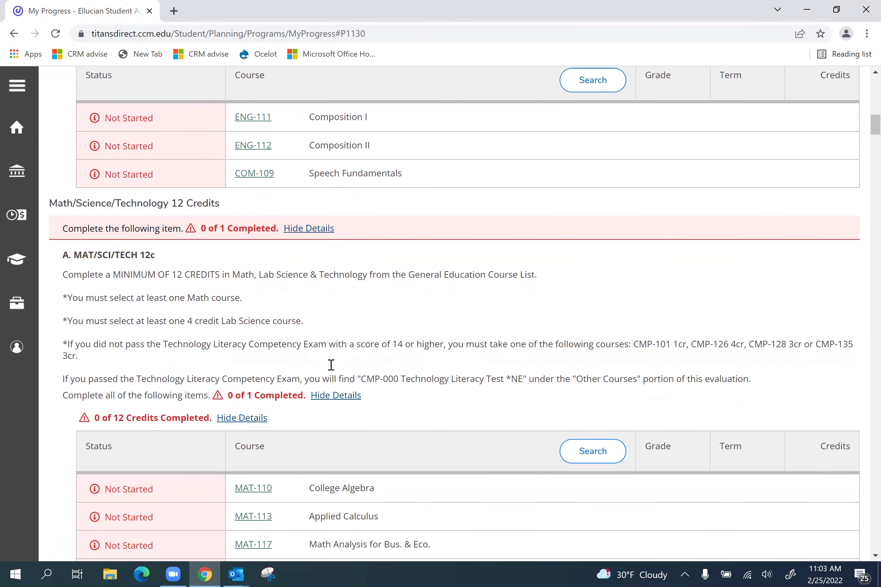
scroll(329, 362, down, 1)
Go to the Curriculum Checksheets from Student Planning and open the Fall 2021 checksheets page.
scroll(330, 303, up, 20)
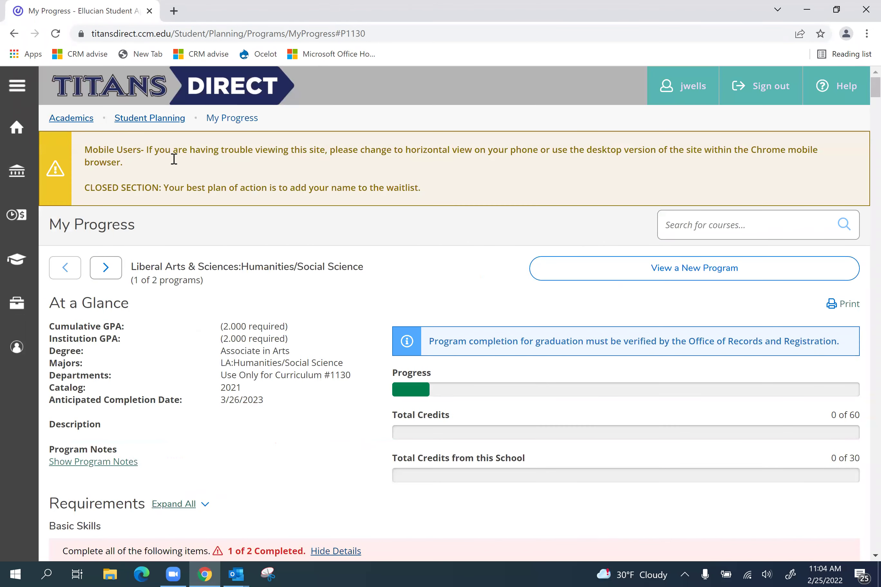
click(145, 120)
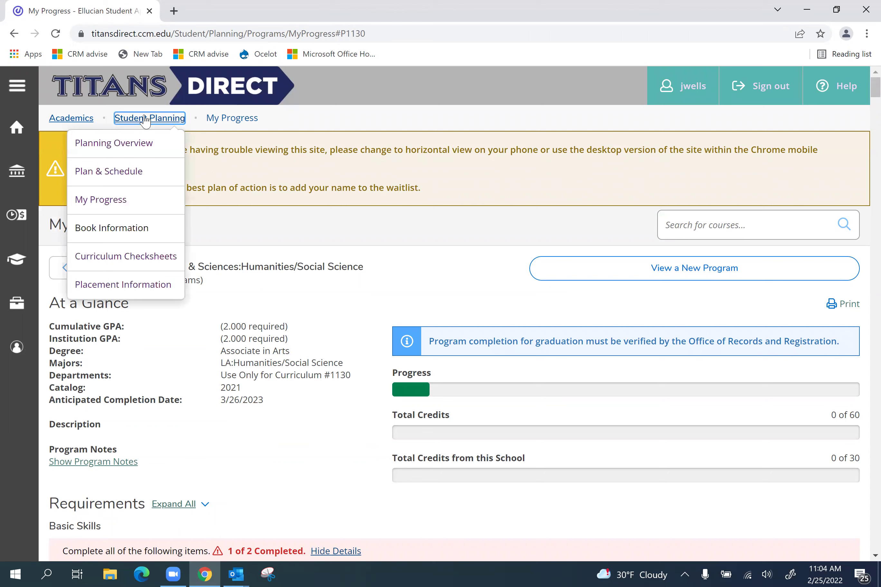
click(130, 258)
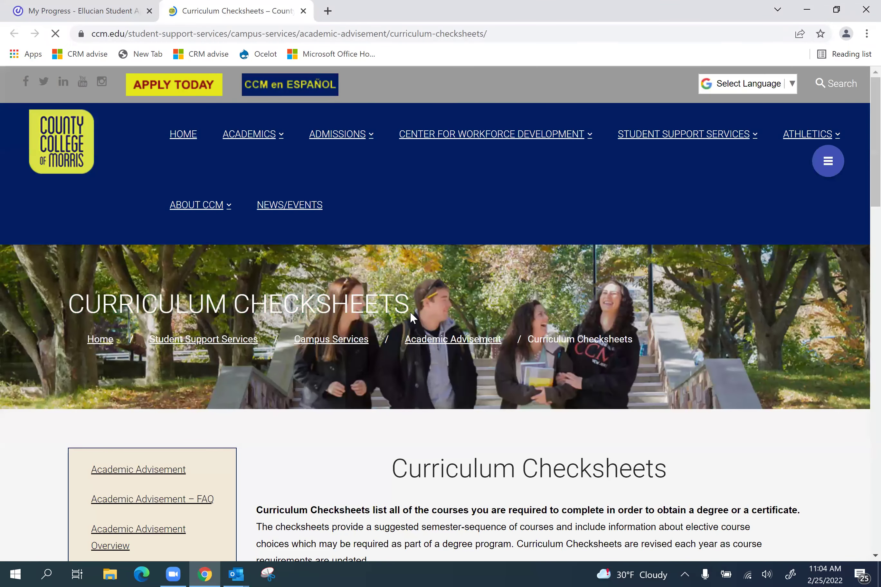
scroll(410, 311, down, 2)
click(329, 508)
Open the curriculum checksheet for the Liberal Arts & Sciences – Humanities/Social Science major.
scroll(295, 395, down, 3)
click(295, 395)
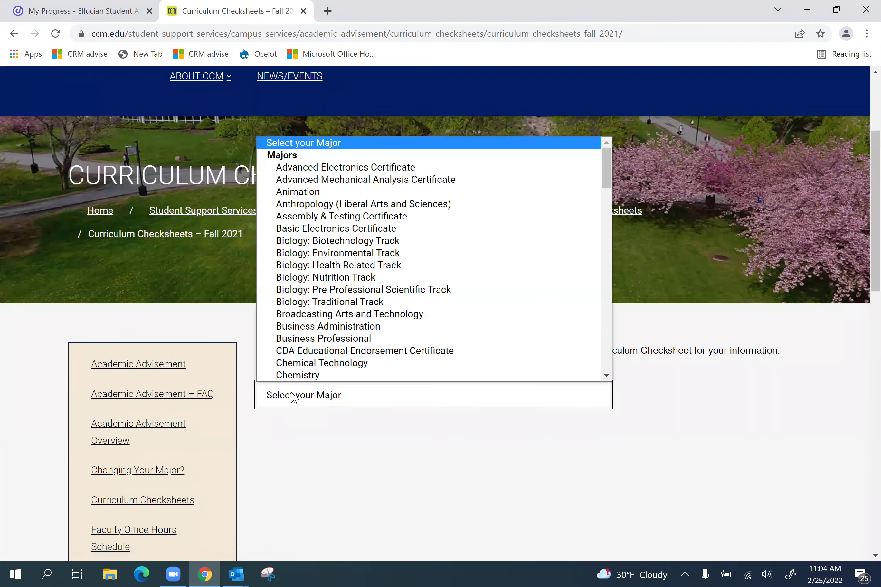
key(l)
key(i)
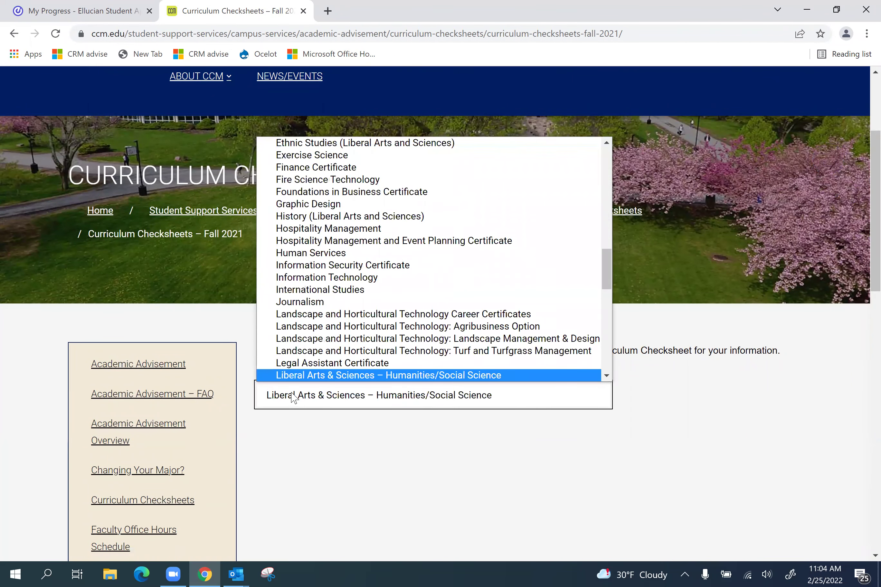
key(Return)
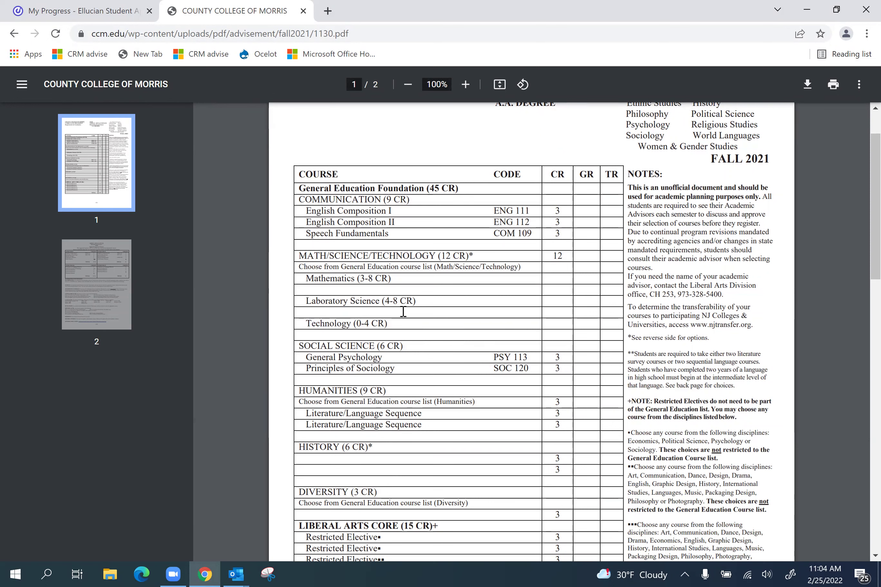
Review the checksheet's required courses and electives and the suggested course sequence by semester.
scroll(404, 313, down, 3)
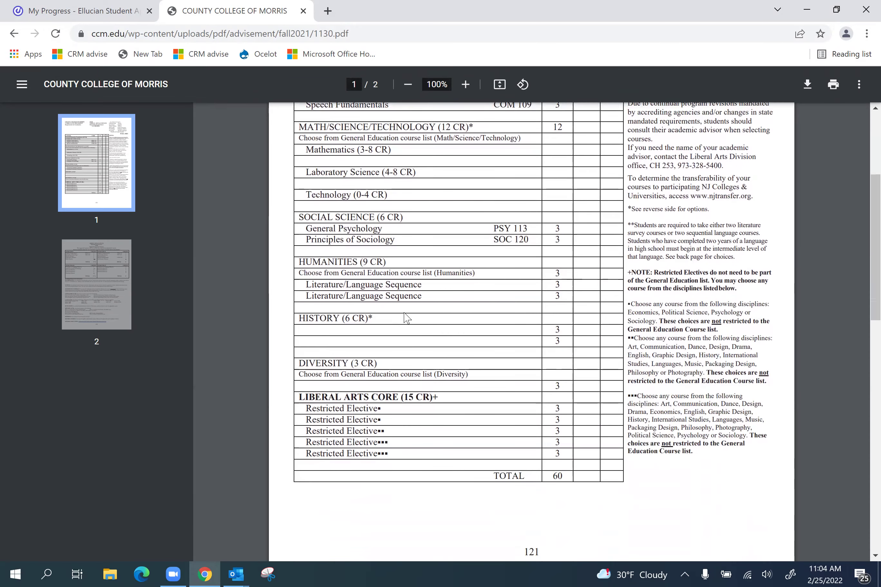
scroll(408, 310, down, 3)
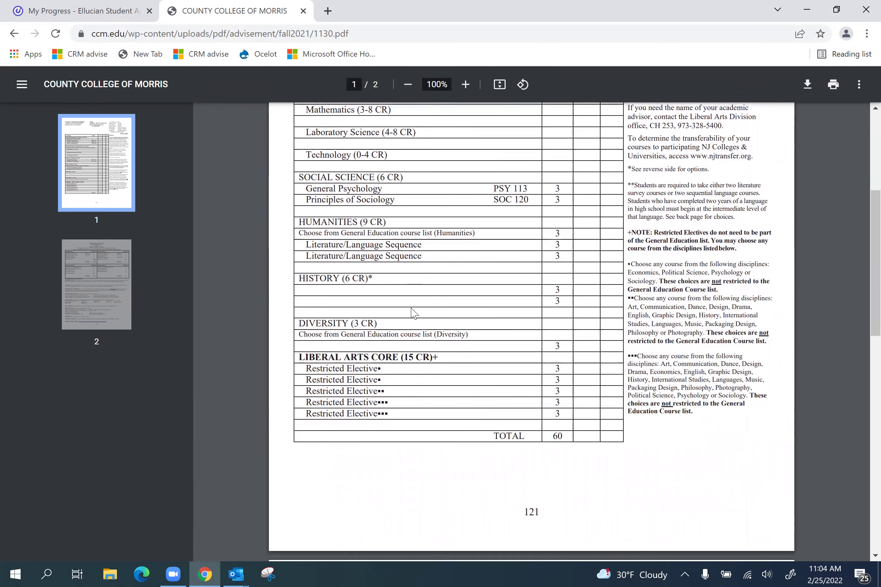
scroll(415, 313, down, 5)
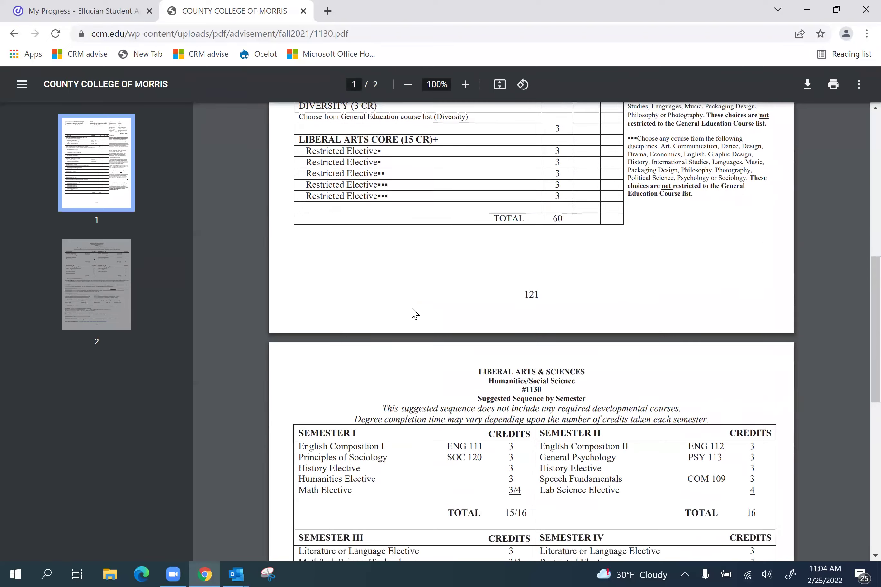
scroll(414, 313, down, 2)
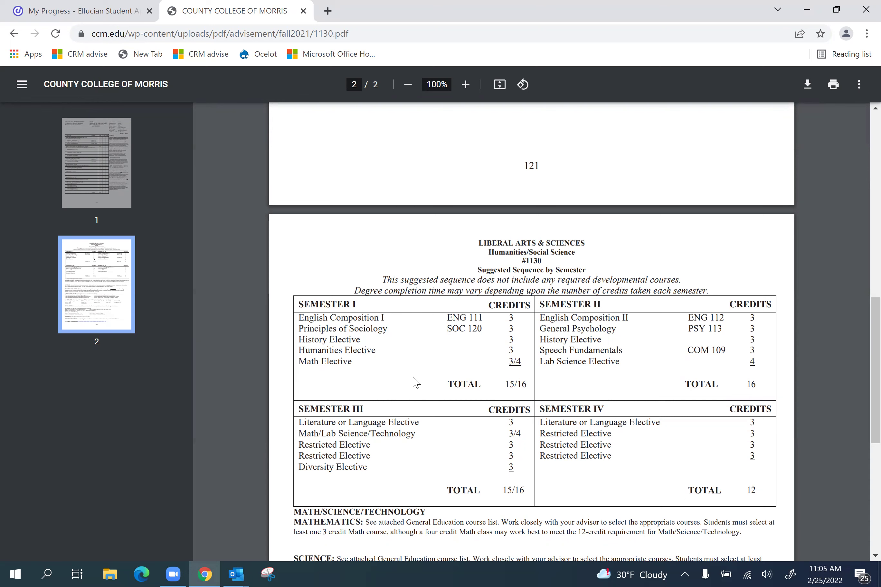
scroll(417, 381, up, 9)
scroll(427, 379, up, 6)
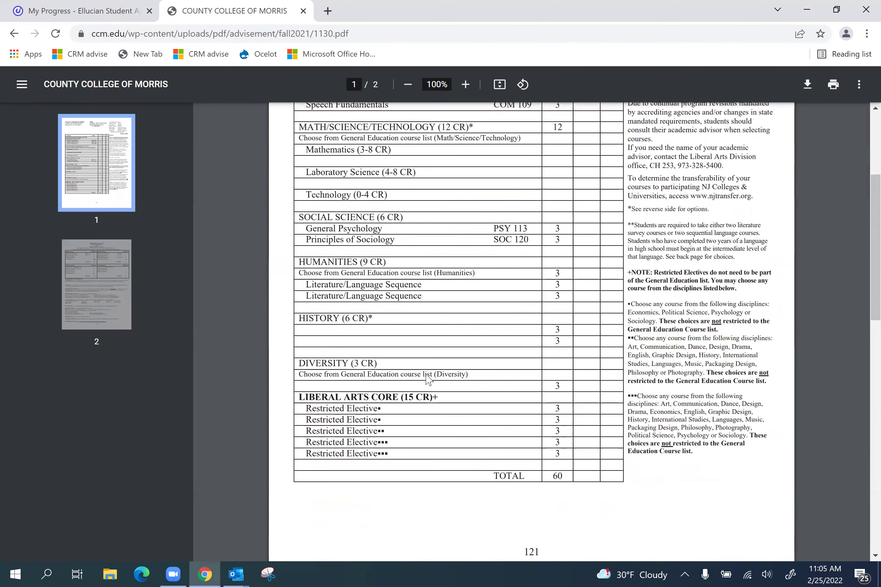
Return to the Fall 2021 checksheets page, open the General Education Course List and review its course categories on both pages.
click(14, 34)
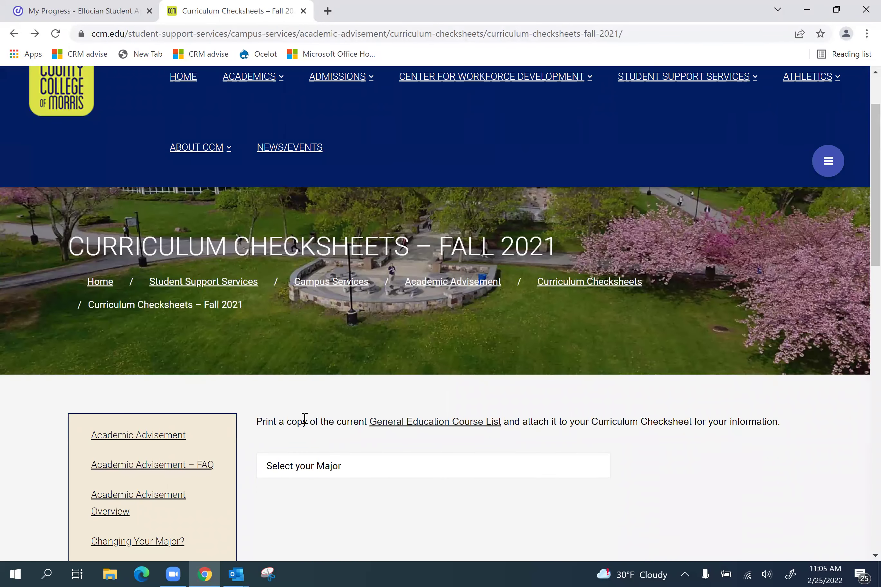
click(456, 425)
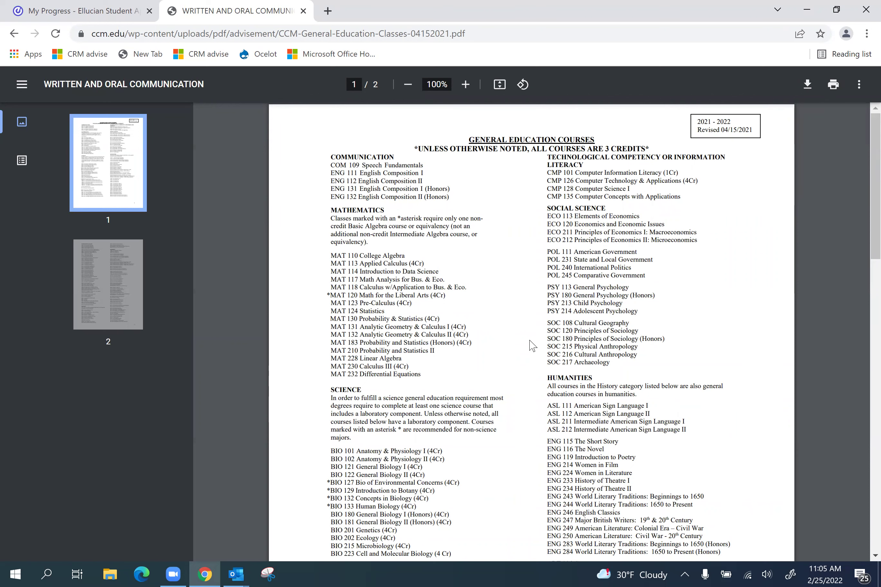
scroll(519, 334, down, 2)
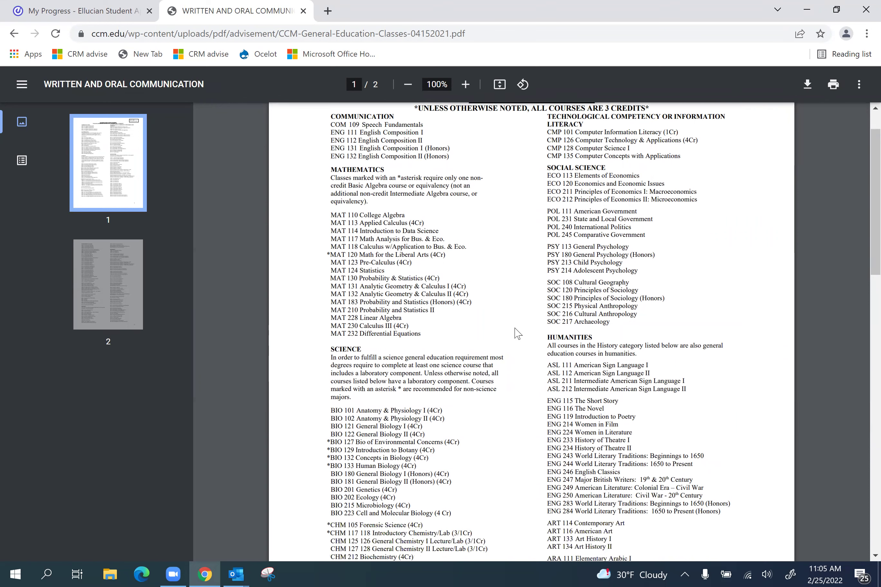
scroll(516, 332, down, 4)
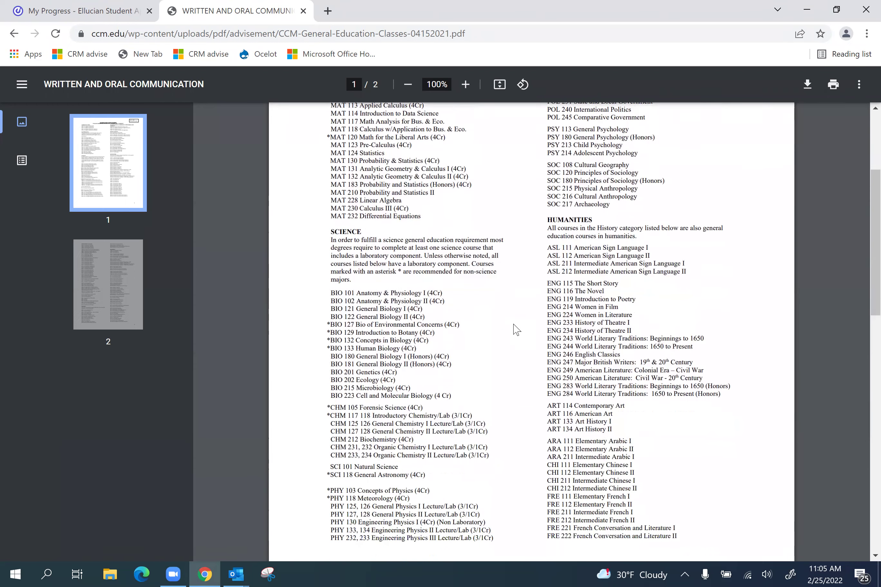
scroll(516, 330, down, 2)
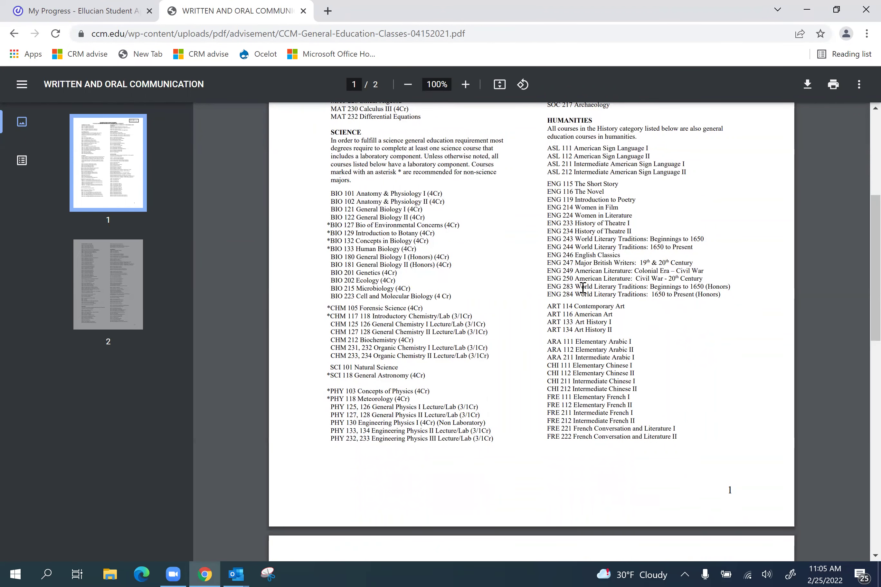
scroll(487, 405, down, 8)
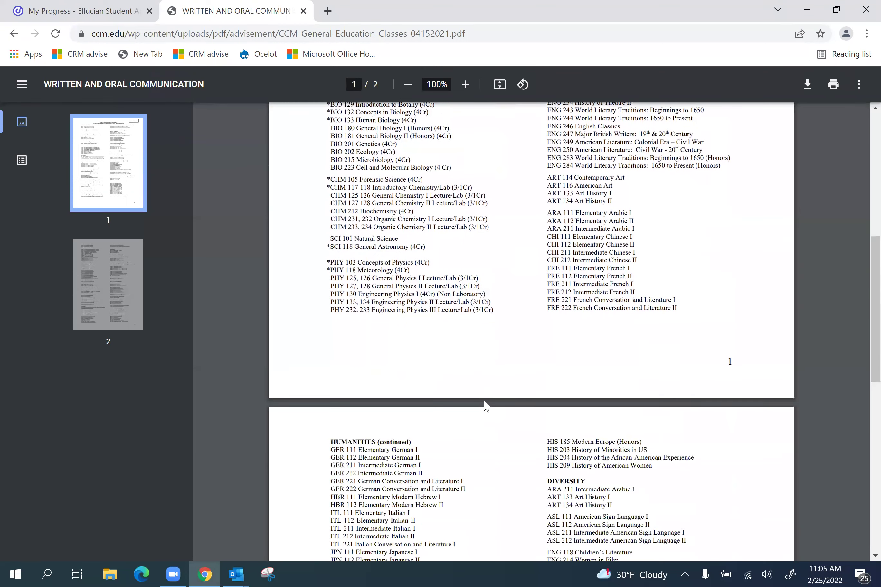
scroll(487, 405, down, 5)
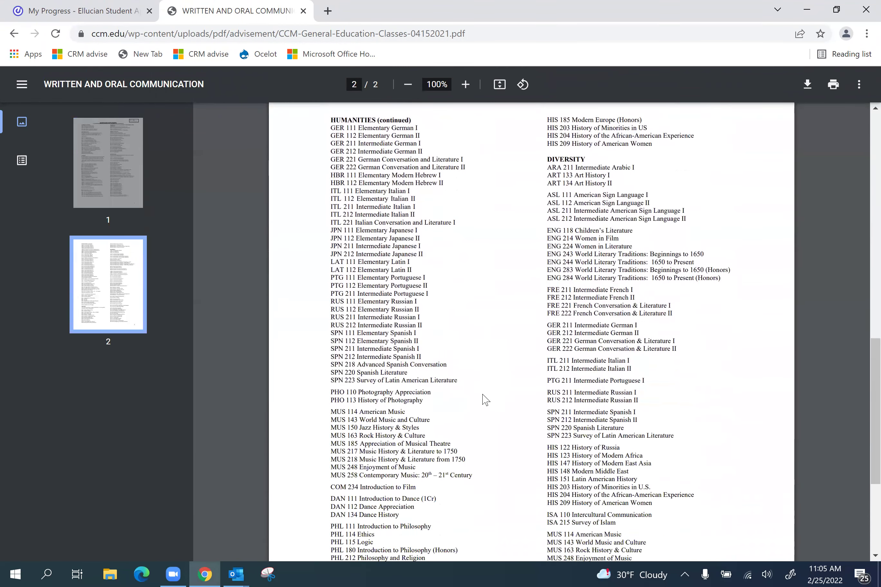
scroll(484, 398, down, 2)
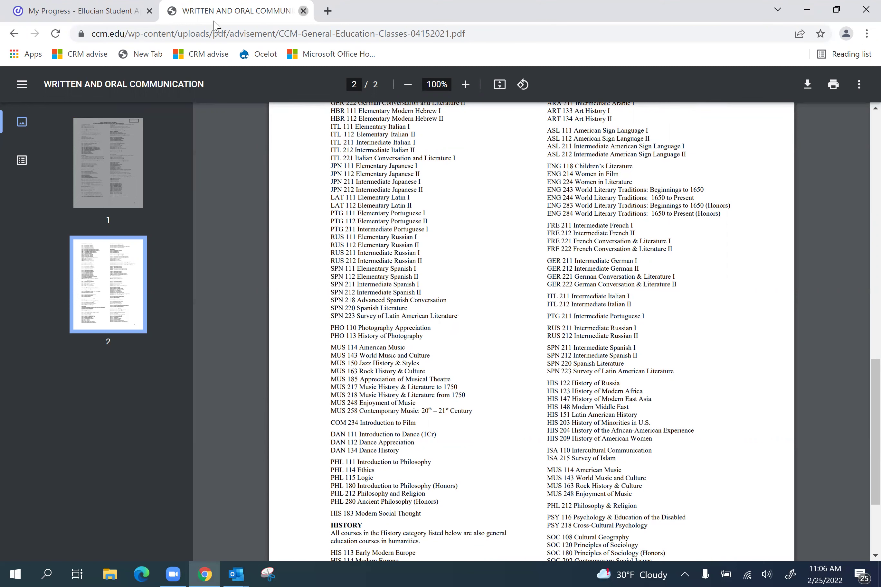
Close the course list and open ENG-022 Elements of Writing from the Developmental Eng requirement in My Progress.
click(303, 10)
scroll(256, 435, down, 3)
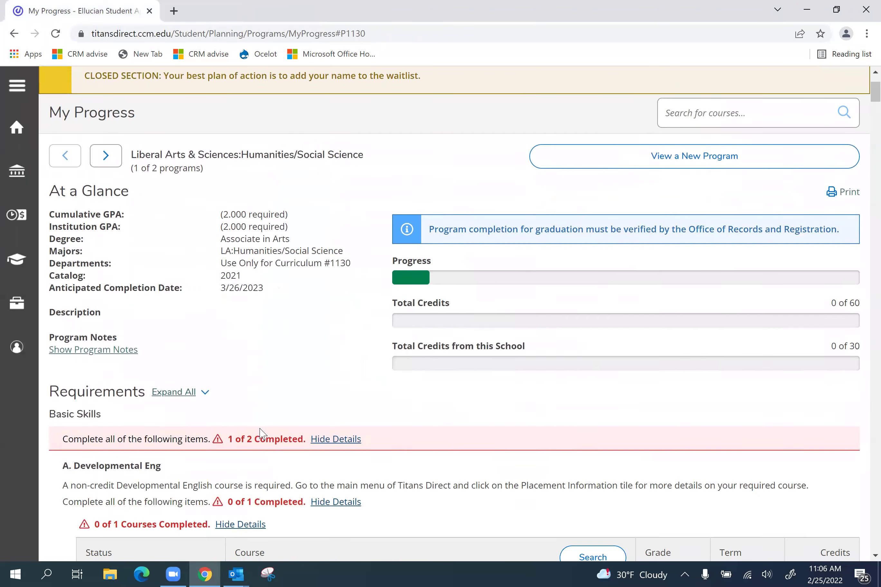
scroll(256, 428, down, 1)
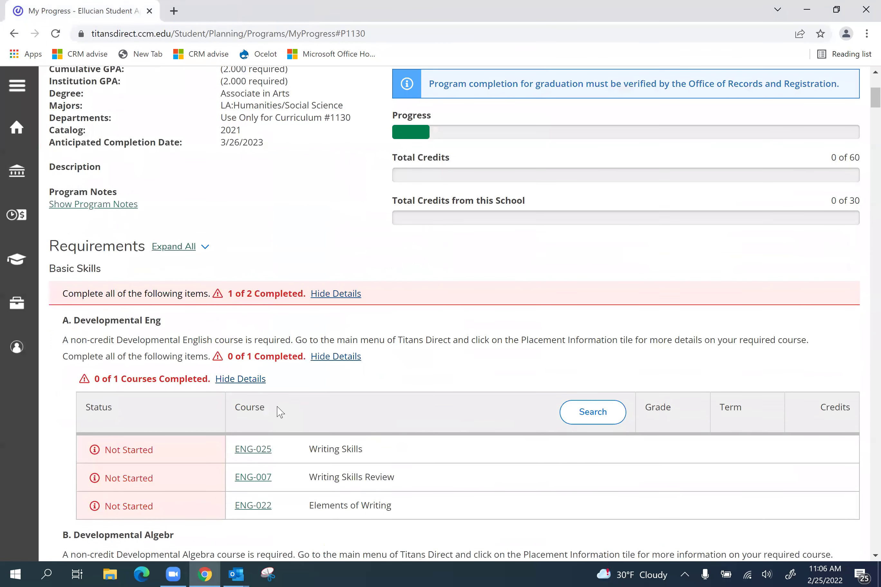
click(253, 506)
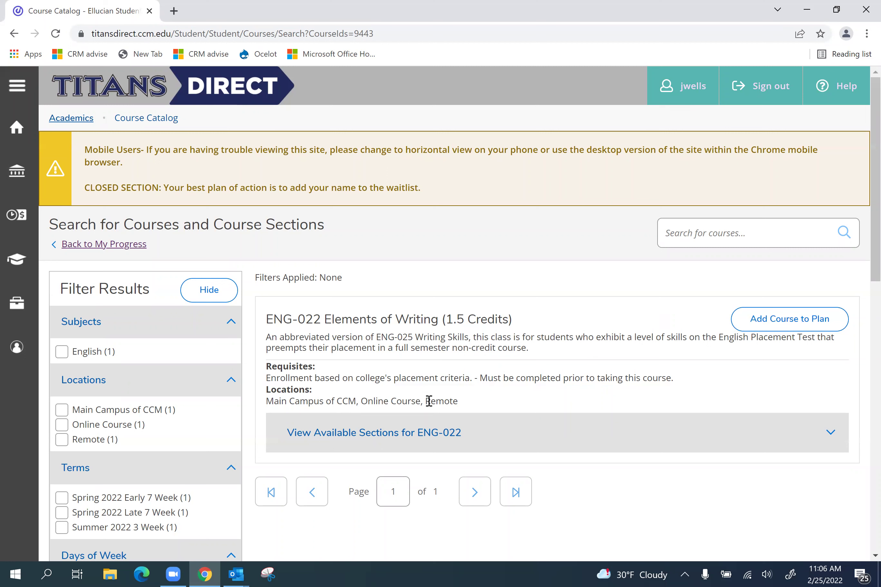
Show the available sections for ENG-022 and review seats, times, locations and instructors for the spring and summer 2022 terms.
click(420, 436)
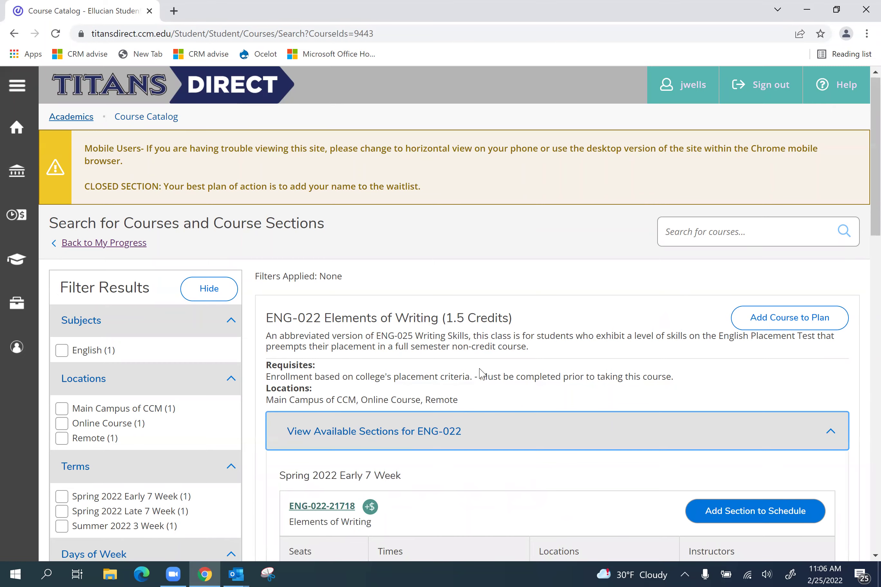
scroll(479, 373, down, 4)
scroll(478, 369, down, 3)
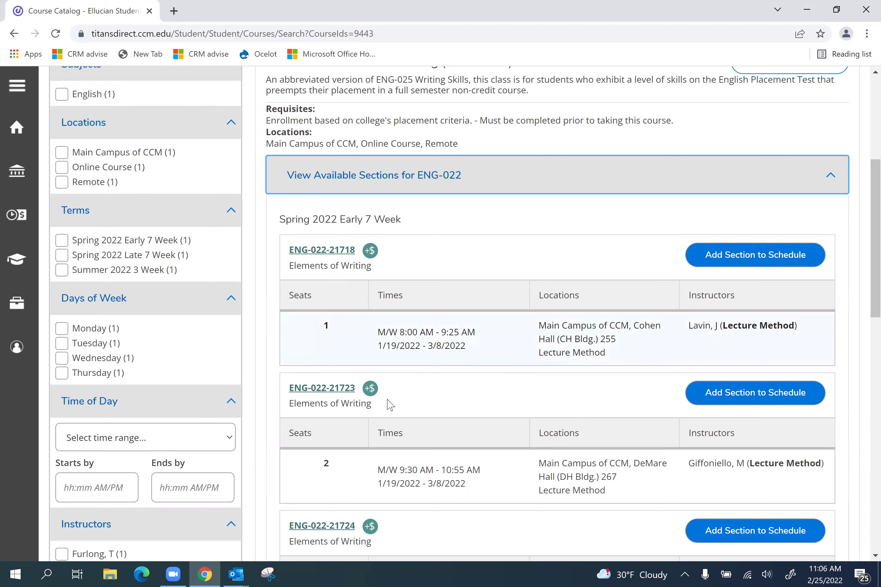
scroll(392, 398, down, 6)
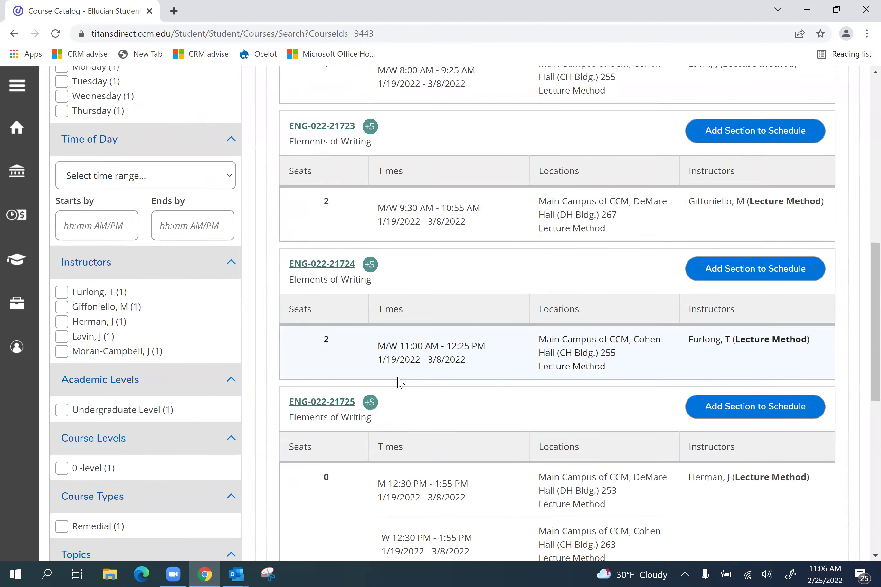
scroll(398, 383, down, 3)
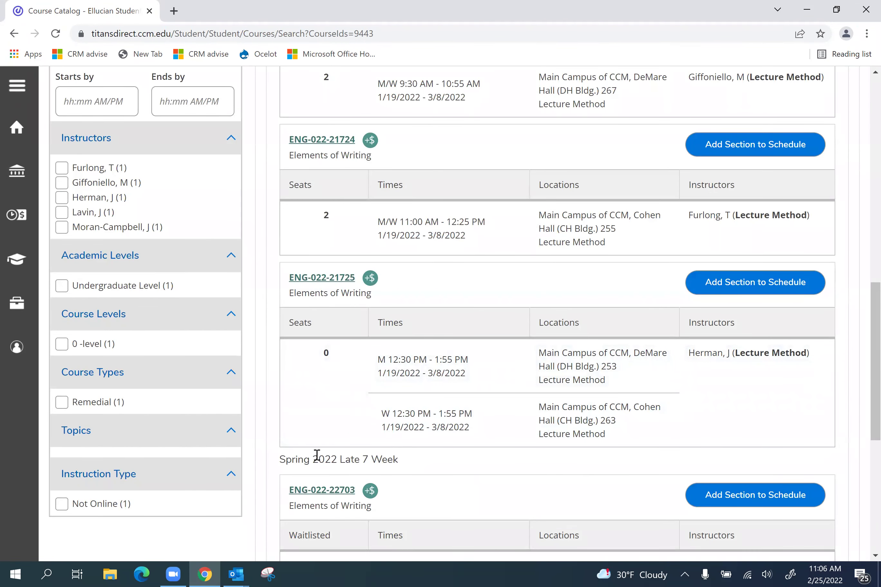
scroll(432, 442, down, 5)
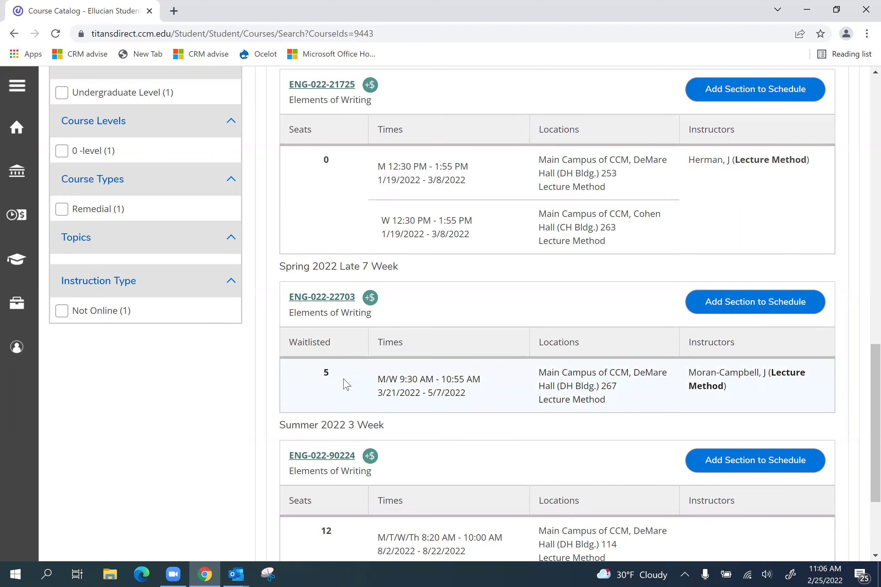
scroll(402, 394, down, 2)
scroll(439, 427, down, 2)
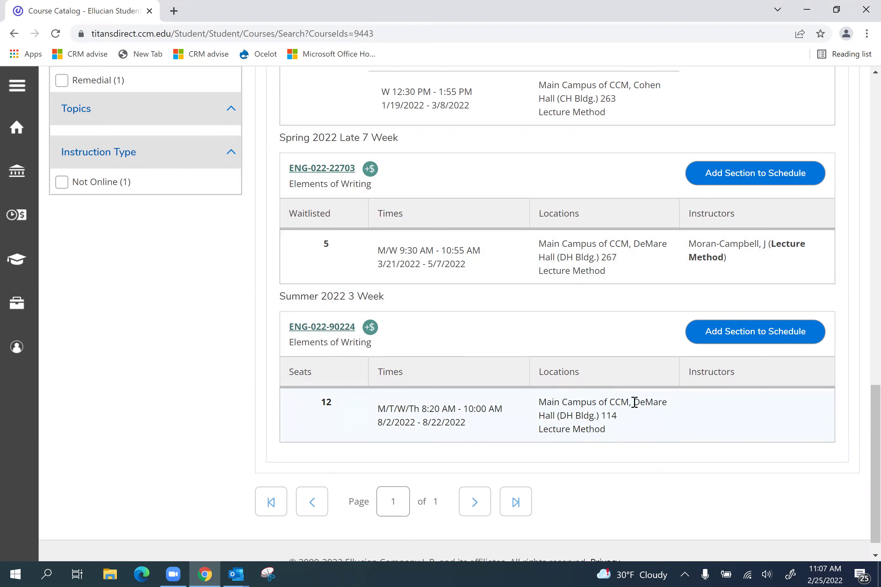
Add the Summer 2022 3 Week section ENG-022-90224 to the schedule and return to My Progress.
click(755, 335)
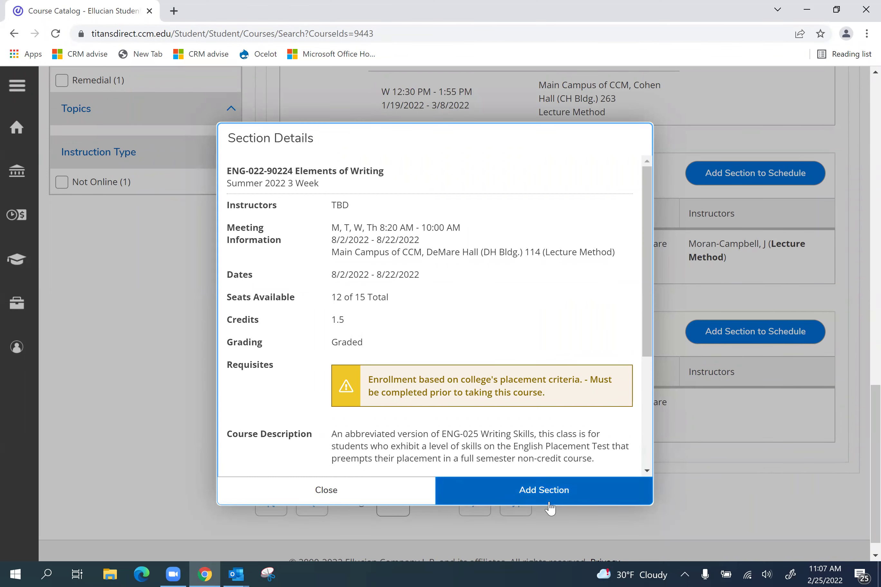
click(544, 490)
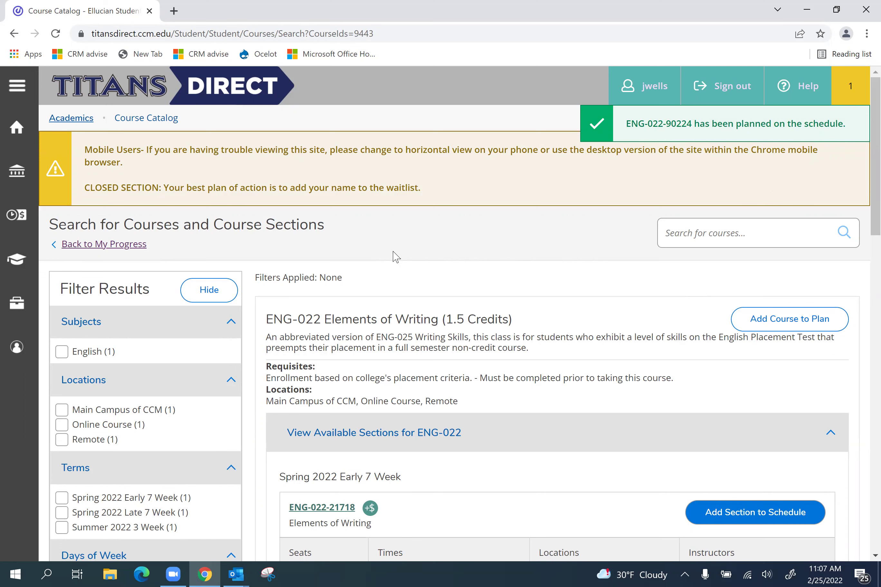
click(99, 245)
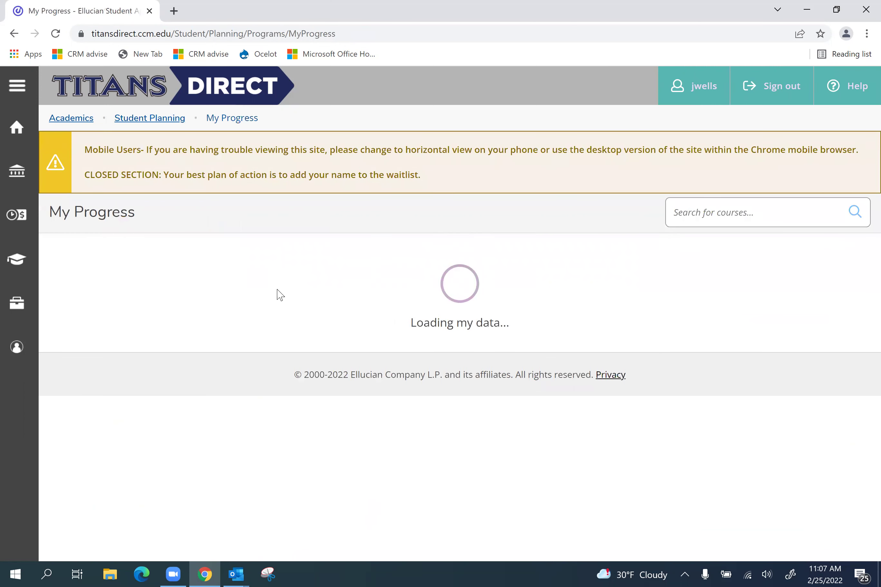
Review the My Progress requirements from Developmental Eng through the General Education math, science, social science and Humanities Elective course lists.
scroll(310, 320, down, 2)
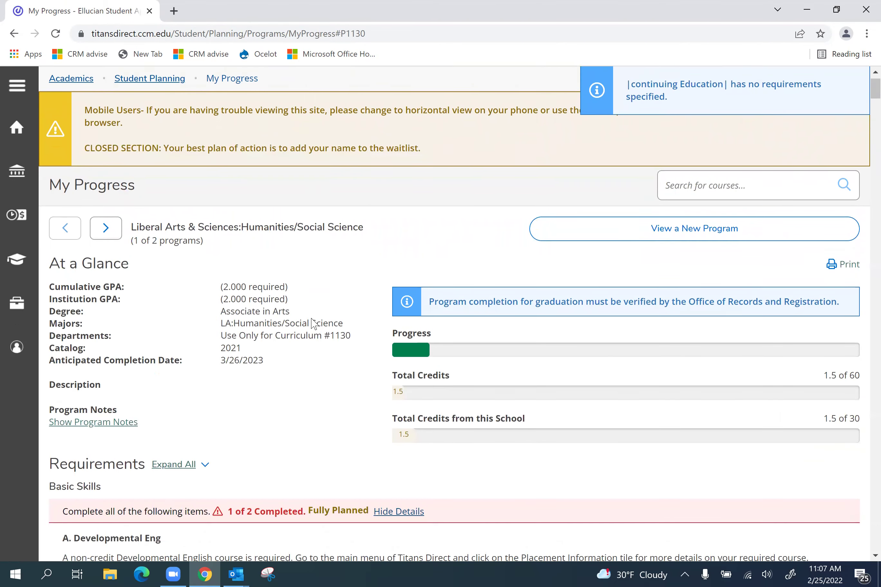
scroll(314, 324, down, 15)
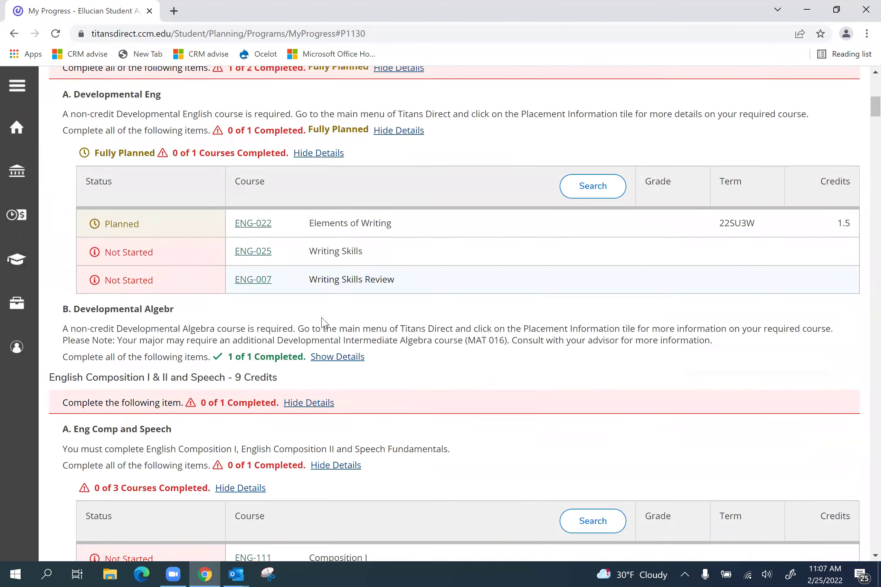
scroll(322, 324, down, 12)
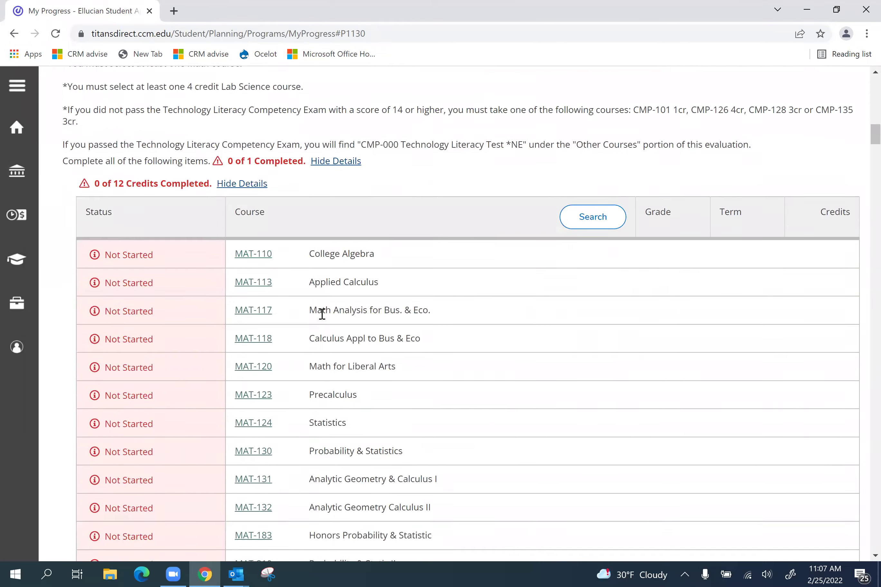
scroll(322, 314, down, 15)
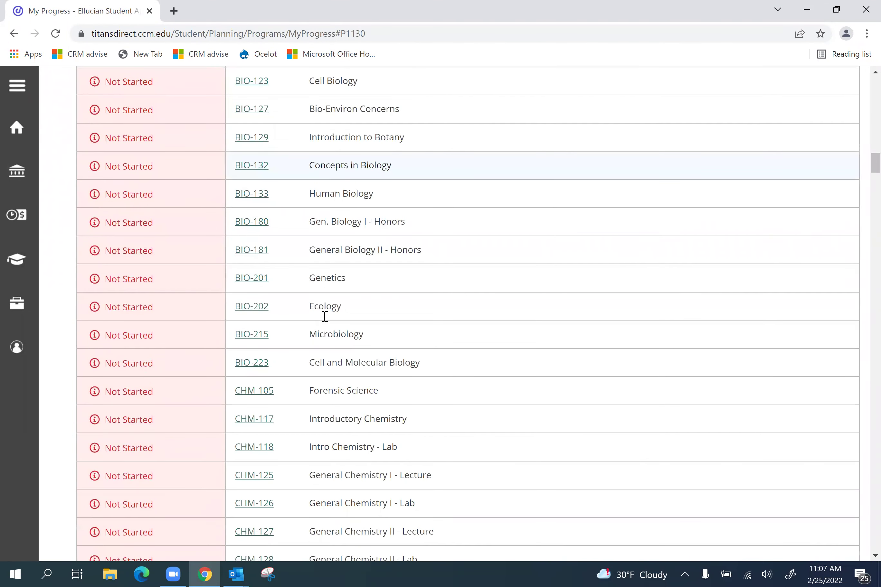
scroll(329, 319, down, 12)
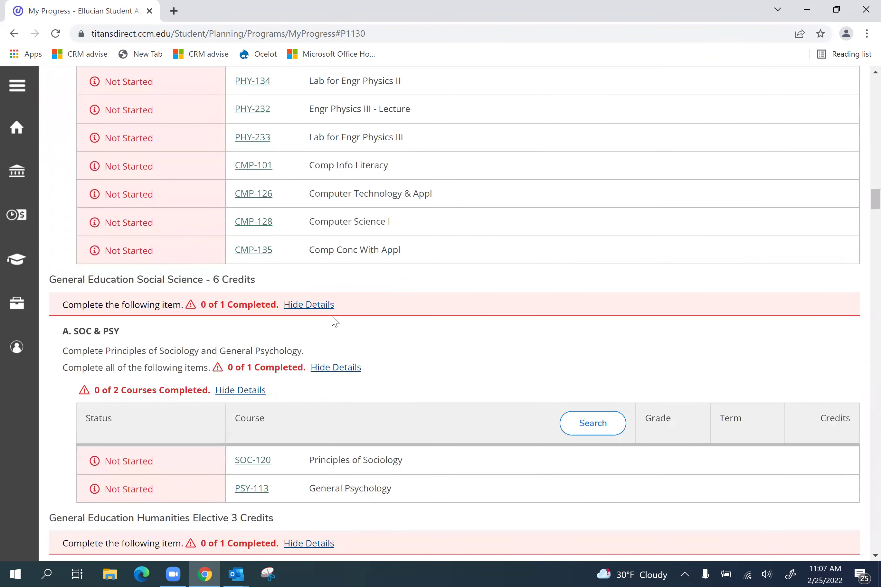
scroll(335, 321, down, 1)
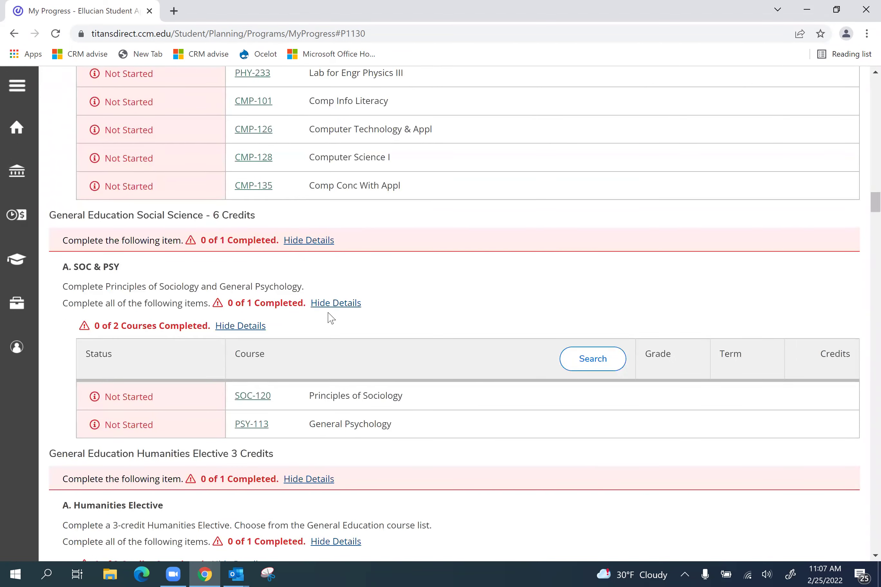
scroll(330, 318, down, 3)
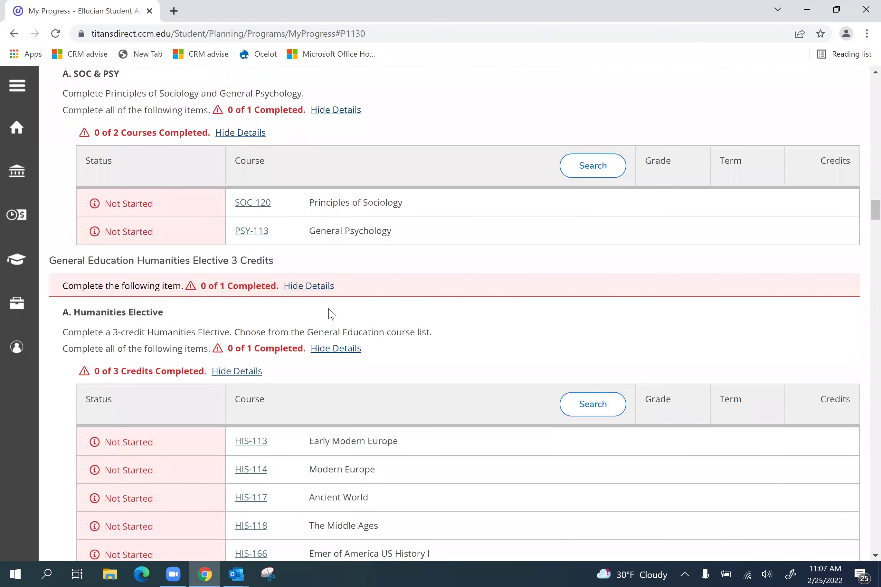
scroll(331, 315, down, 8)
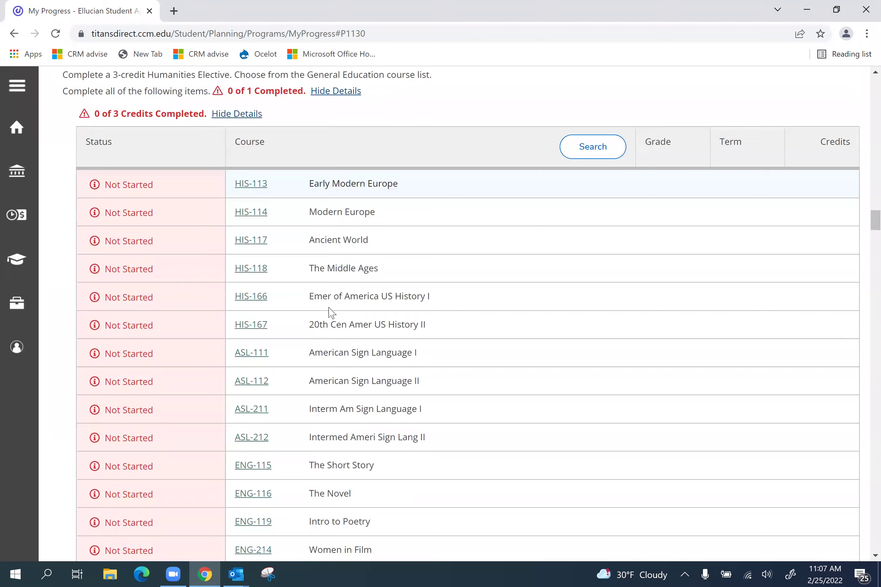
scroll(329, 308, down, 9)
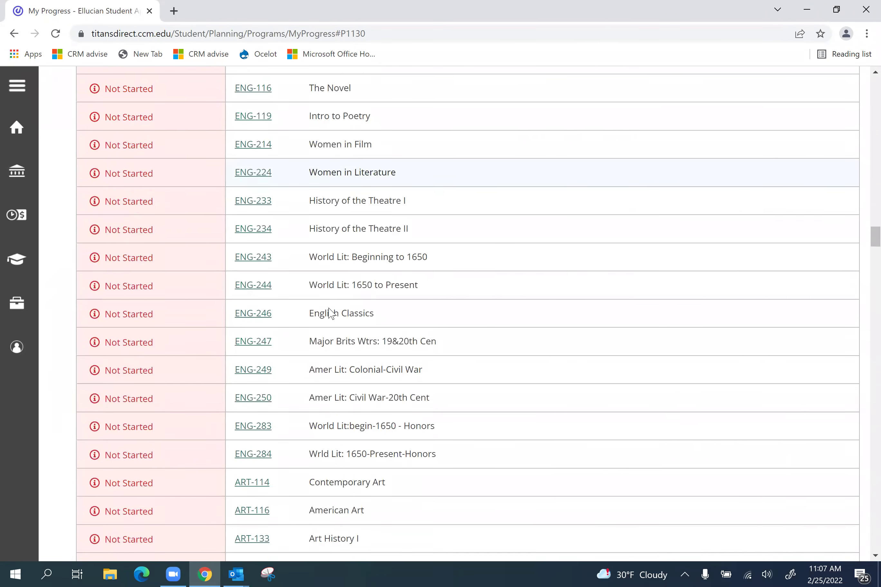
scroll(329, 309, down, 8)
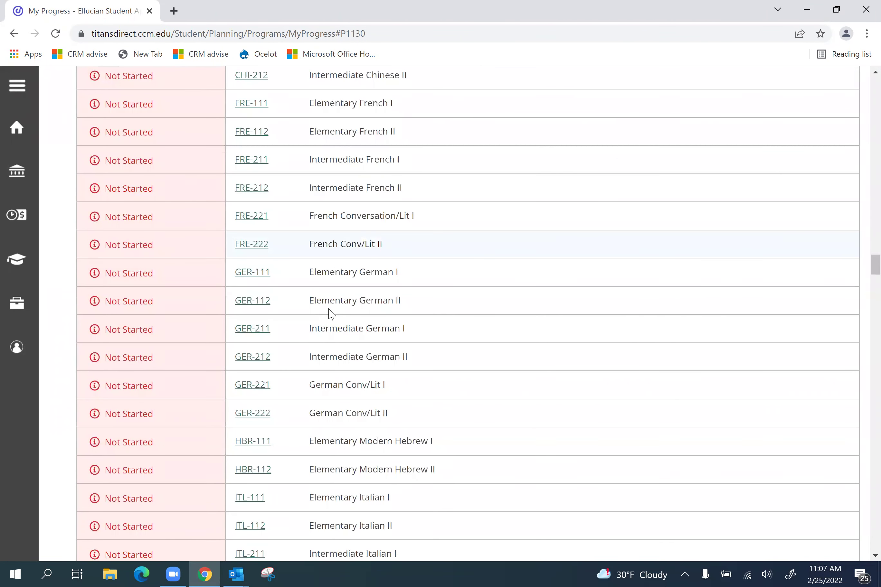
scroll(330, 308, down, 9)
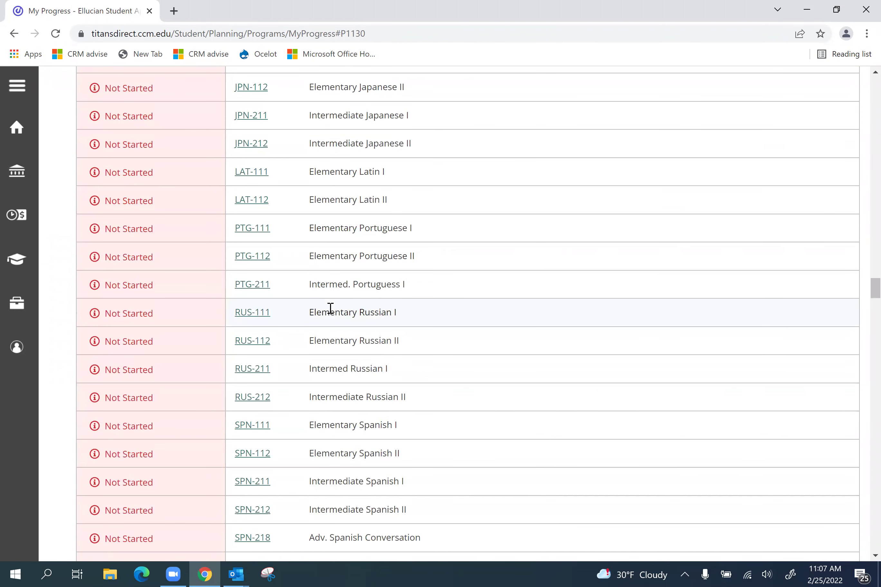
scroll(331, 309, down, 4)
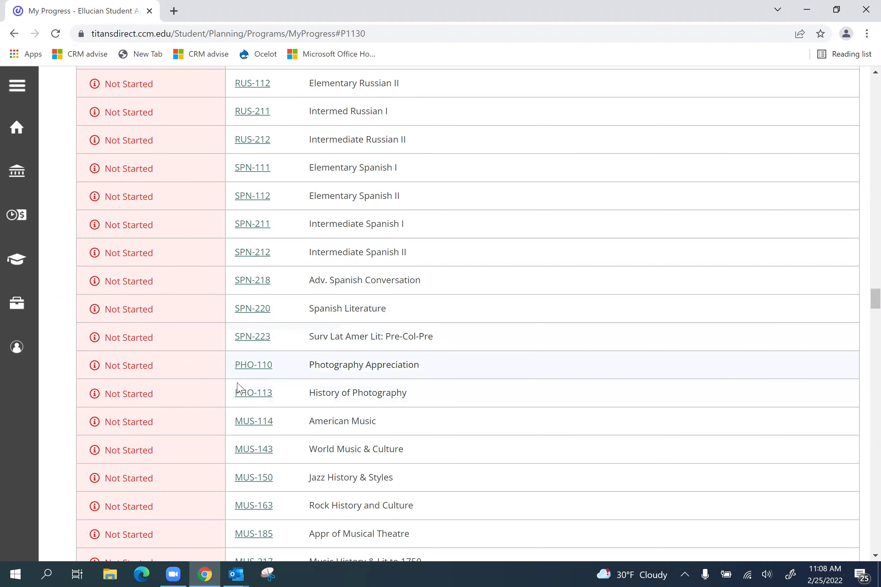
Open PHO-110 Photography Appreciation from the Humanities Elective list and show its available sections.
click(254, 365)
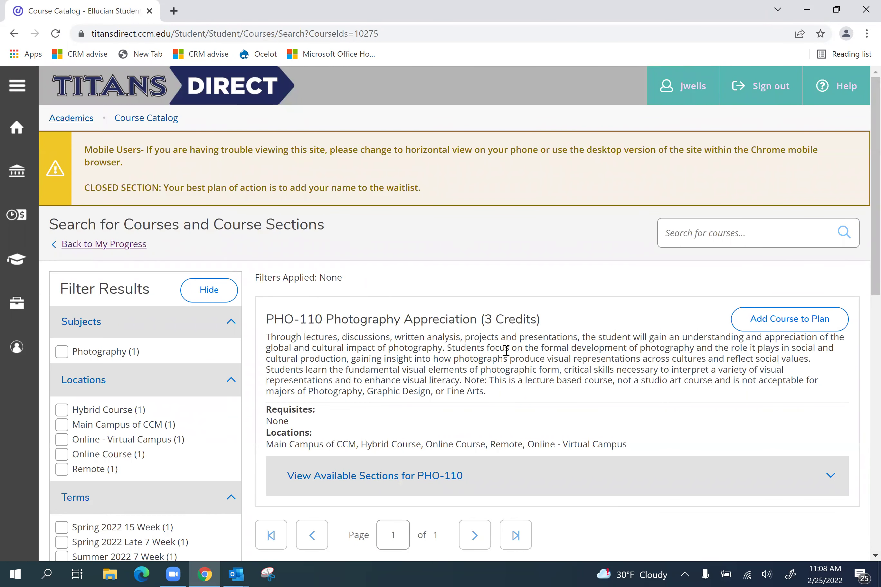
scroll(506, 350, down, 2)
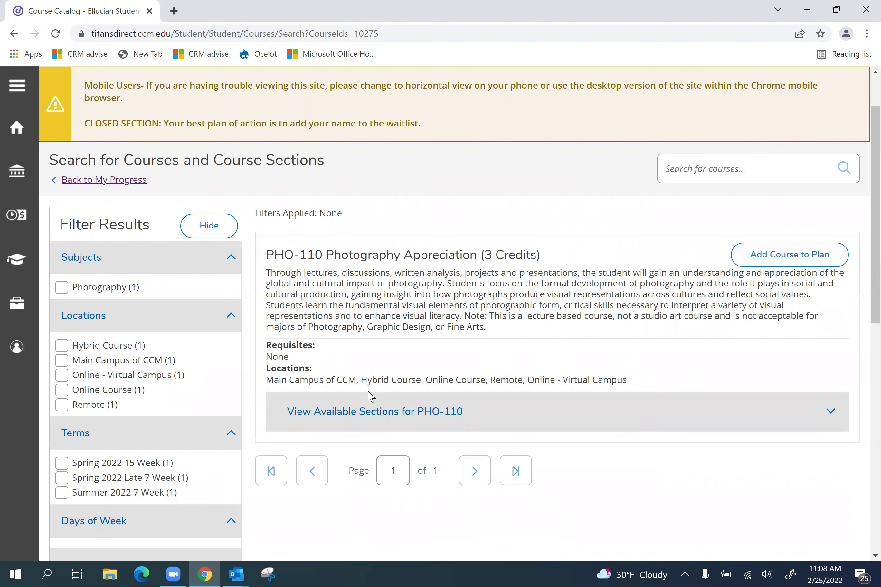
click(354, 409)
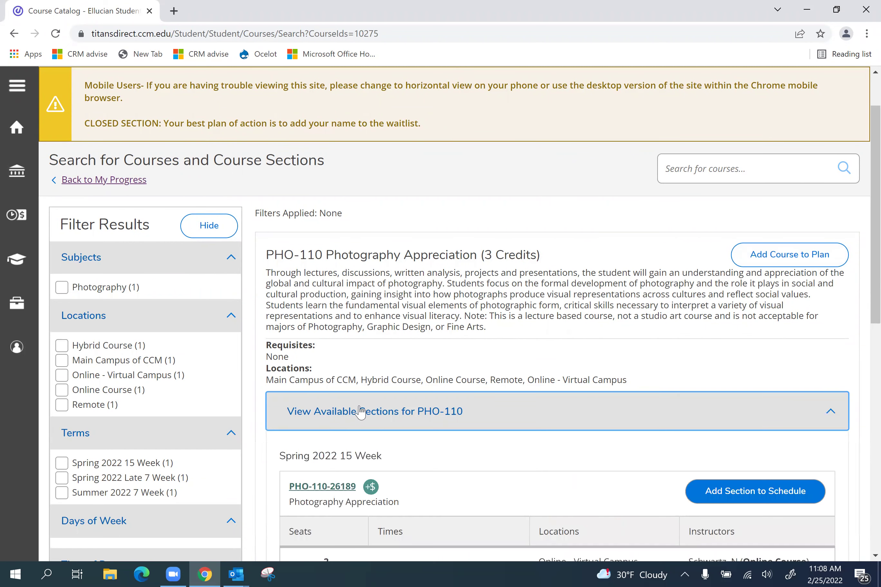
Add the Spring 2022 Late 7 Week section PHO-110-26377 to the schedule.
scroll(464, 313, down, 5)
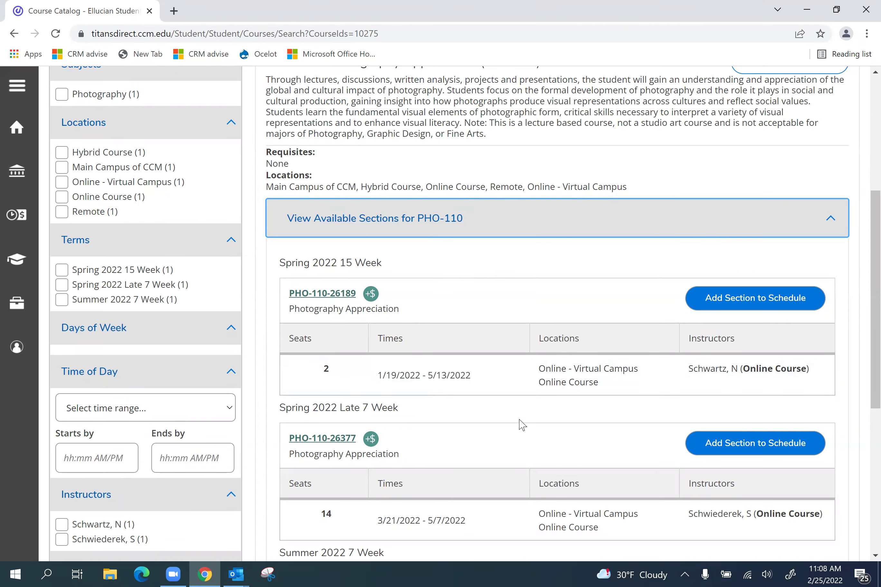
scroll(546, 414, down, 2)
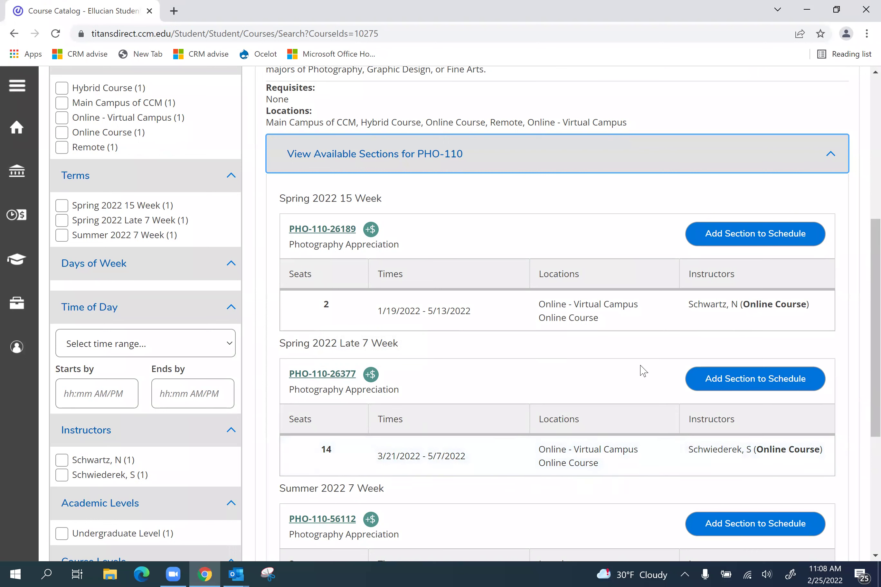
click(750, 379)
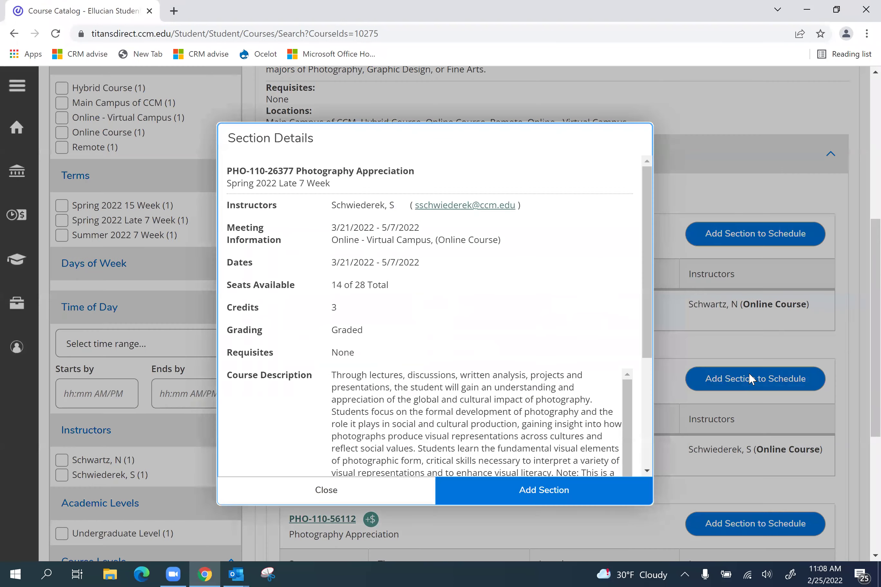
click(556, 495)
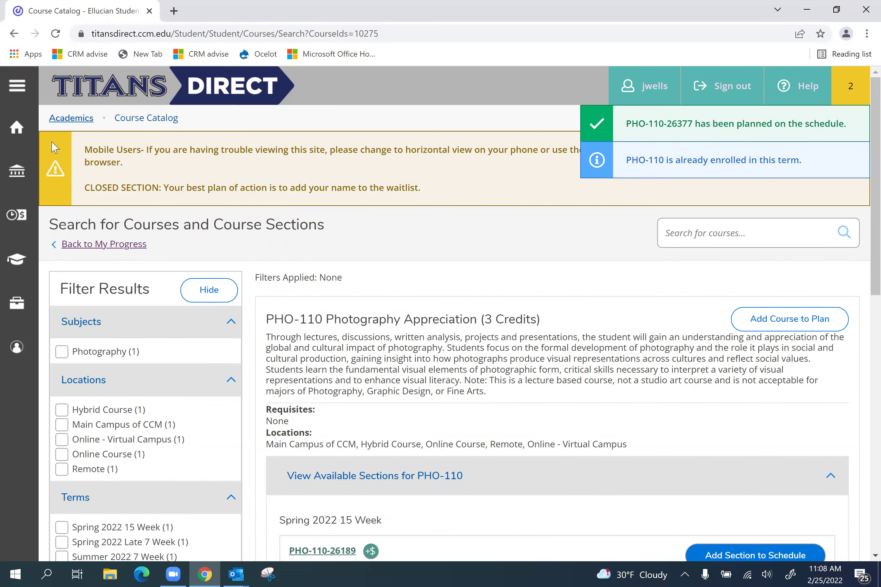
Return to the Titans Direct home page and open Plan & Schedule from Student Planning.
click(28, 128)
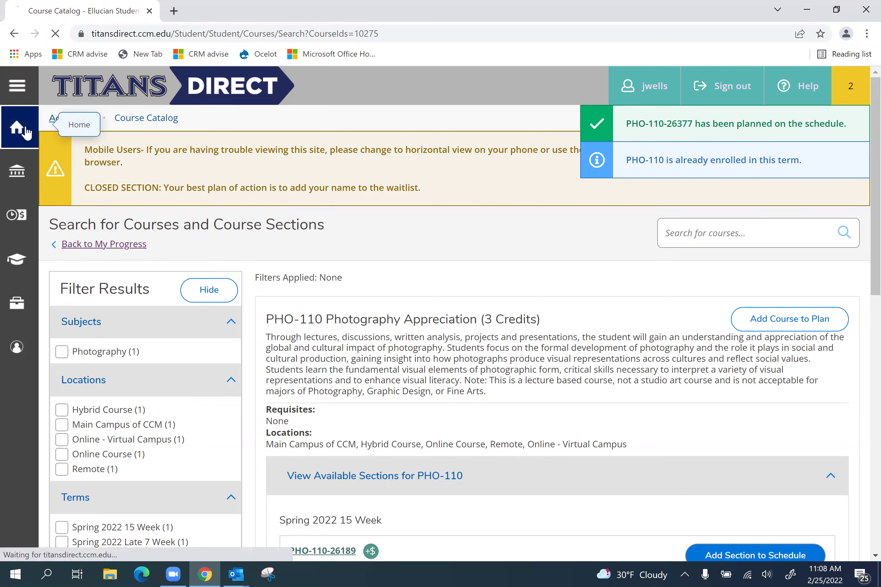
scroll(457, 346, down, 3)
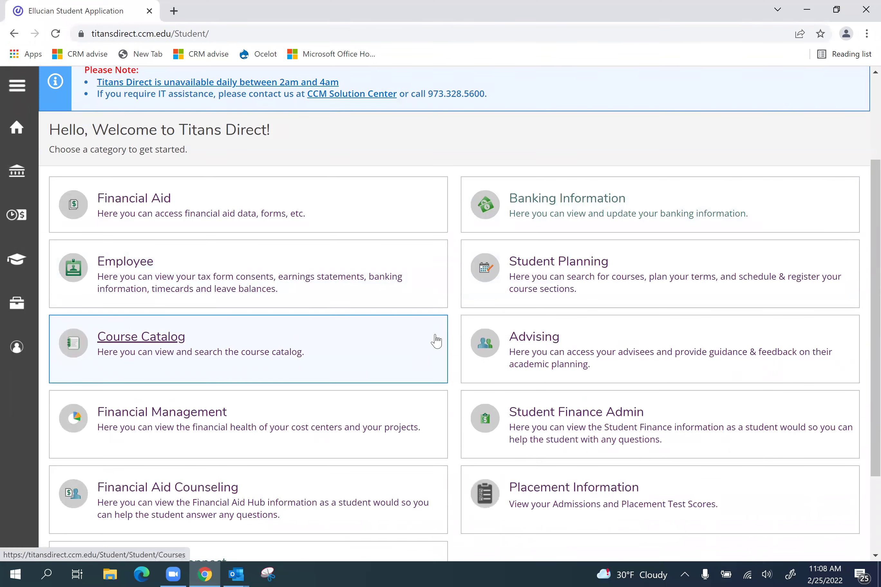
click(545, 266)
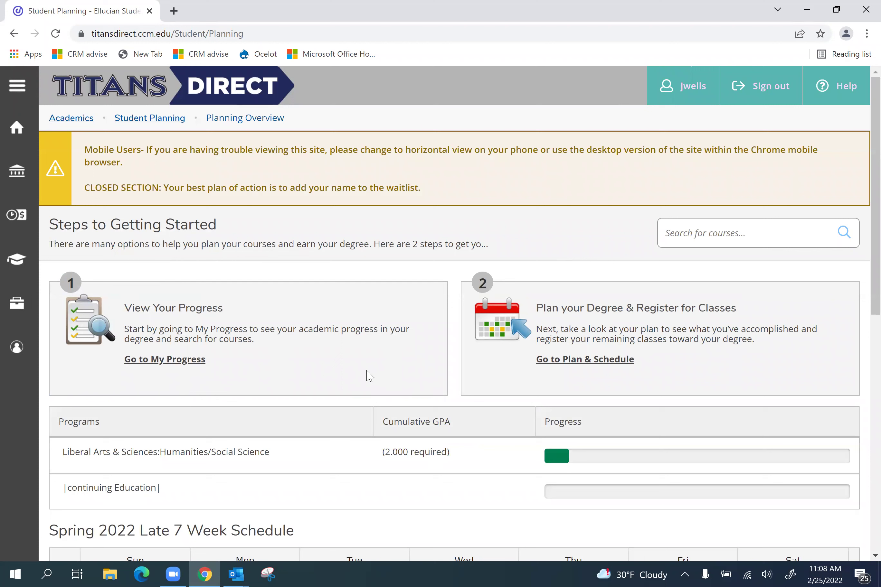
click(587, 360)
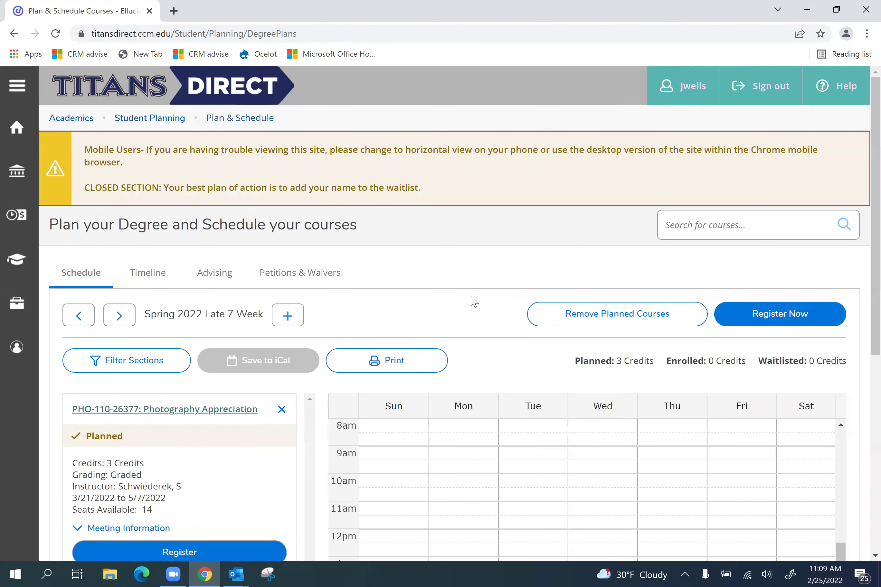
Review the planned Spring 2022 Late 7 Week schedule and register for the Photography Appreciation section.
scroll(478, 296, down, 1)
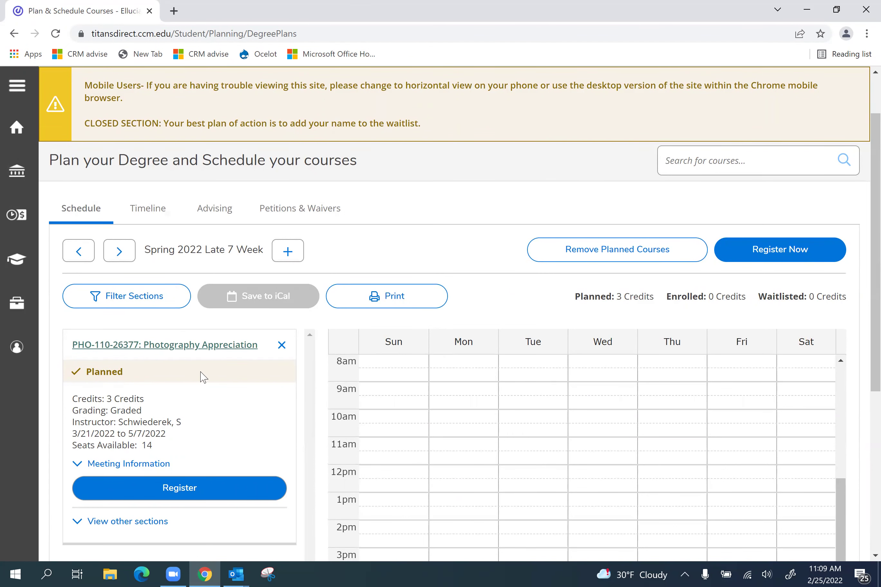
scroll(319, 396, down, 1)
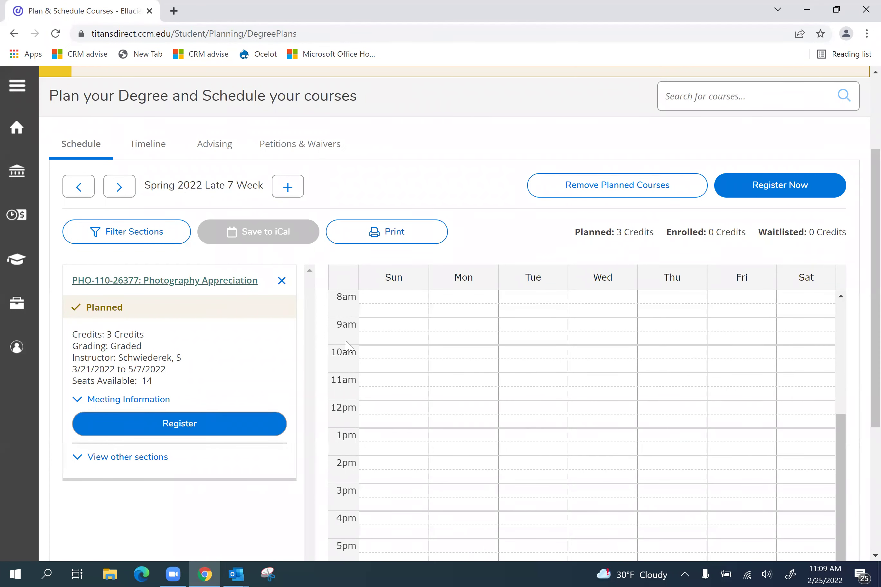
scroll(450, 356, down, 2)
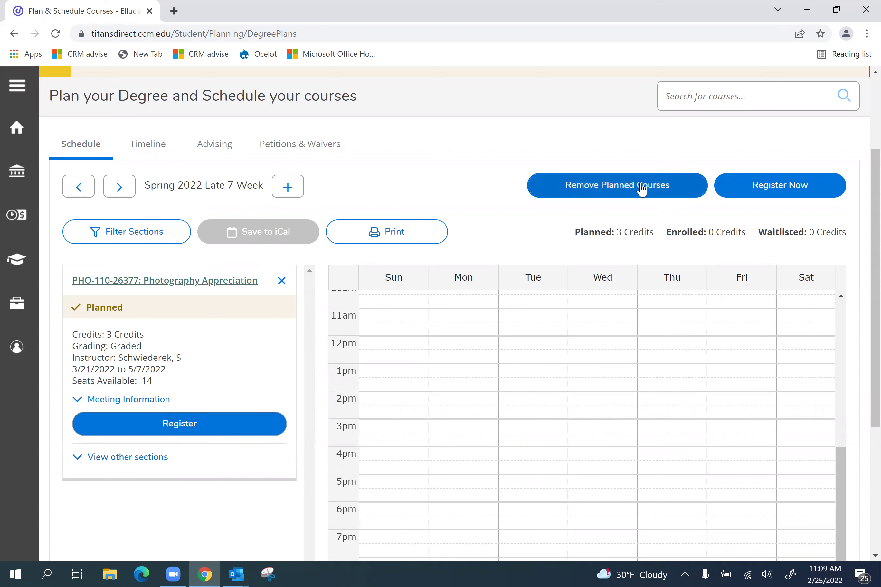
click(787, 185)
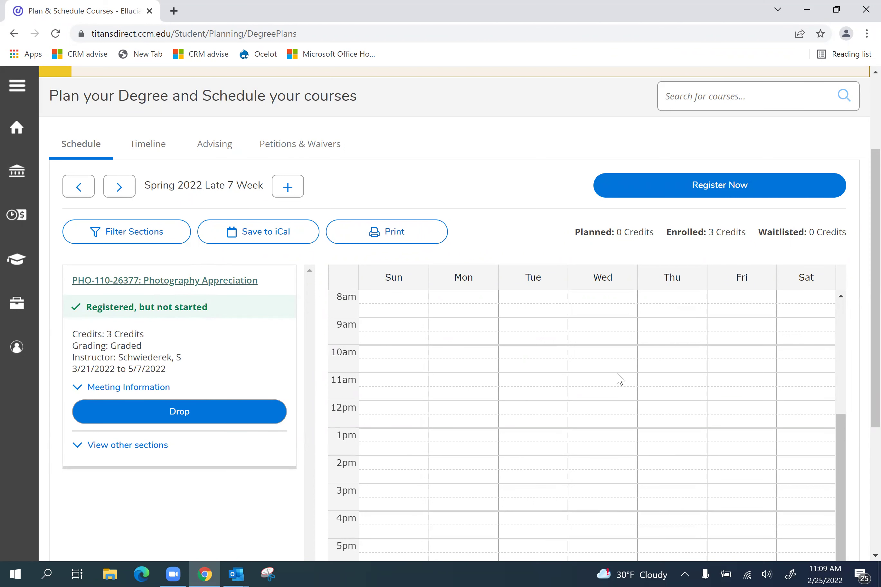
Check the weekly calendar and the sections with no meeting time, and move the schedule ahead to Summer 2022 7 Week.
scroll(629, 379, down, 3)
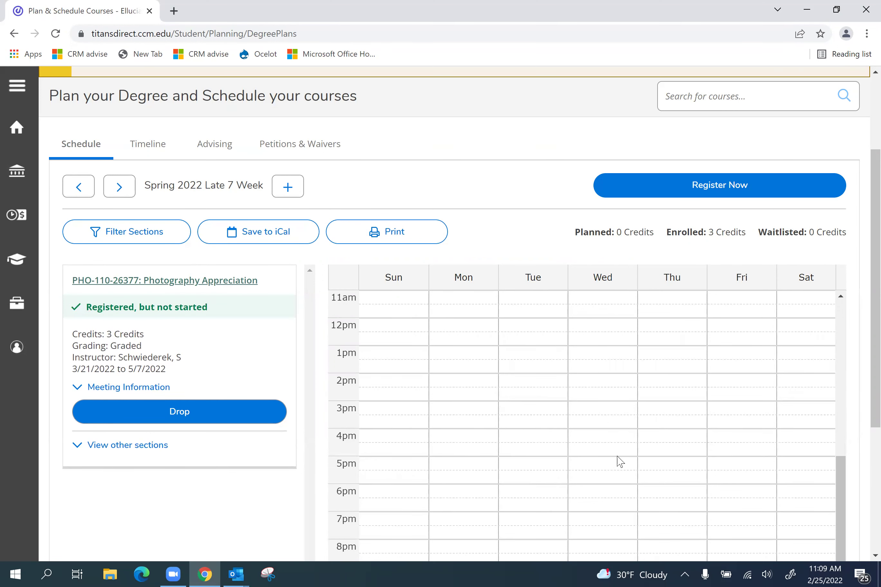
scroll(606, 417, down, 5)
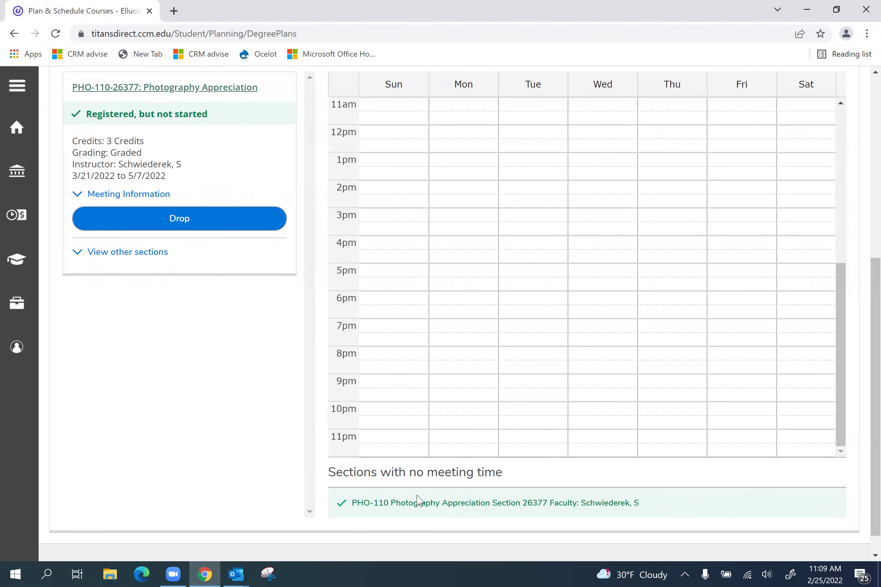
scroll(500, 433, up, 3)
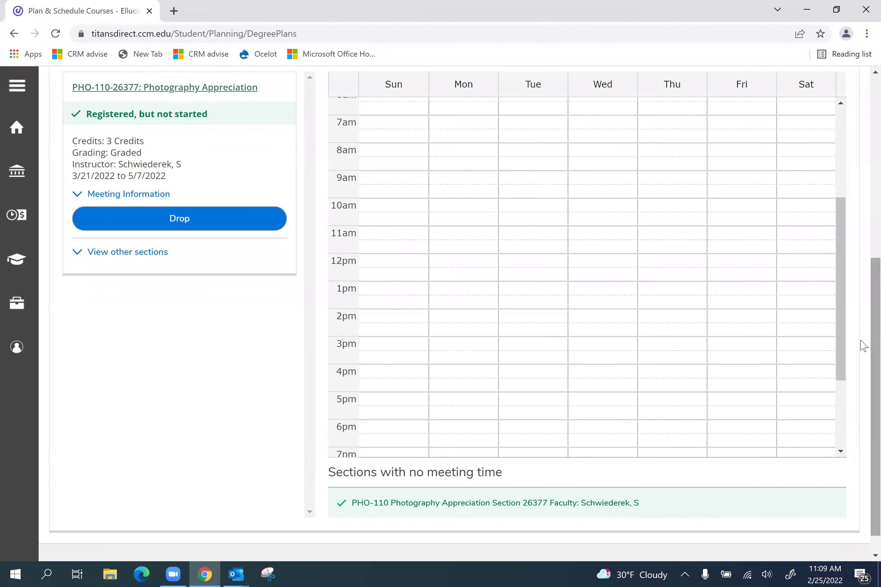
scroll(863, 313, up, 1)
scroll(864, 196, up, 3)
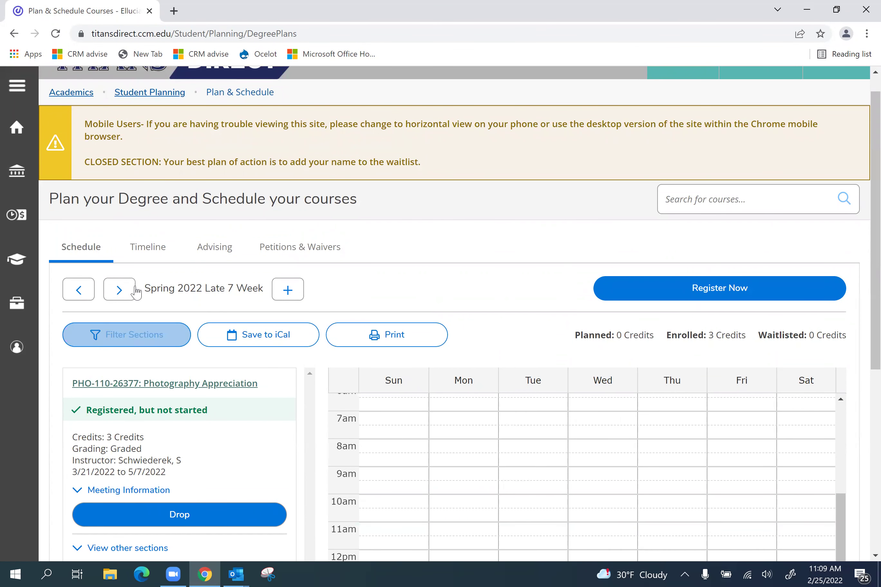
click(119, 290)
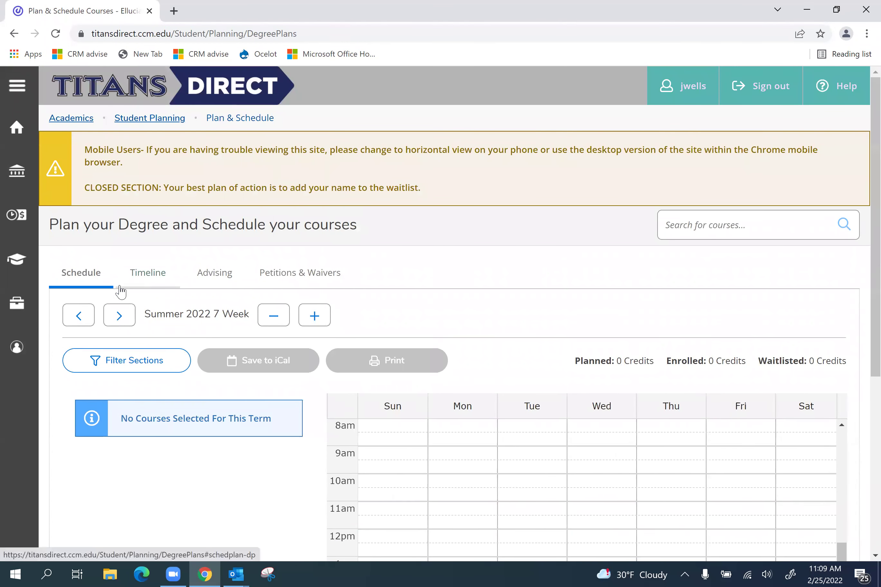
Move the schedule ahead to Summer 2022 3 Week and remove the planned ENG-022-90224 Elements of Writing section from that term.
click(120, 315)
scroll(504, 299, down, 2)
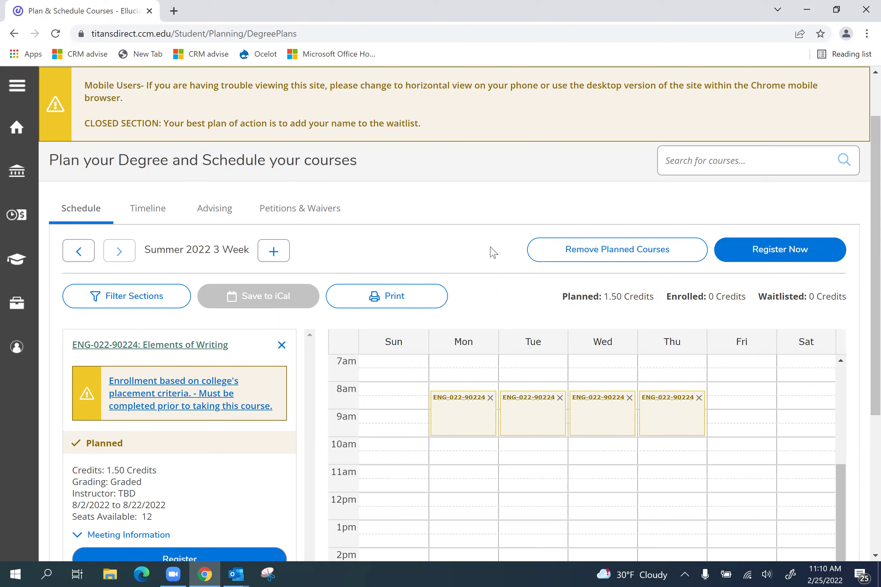
click(586, 251)
click(518, 359)
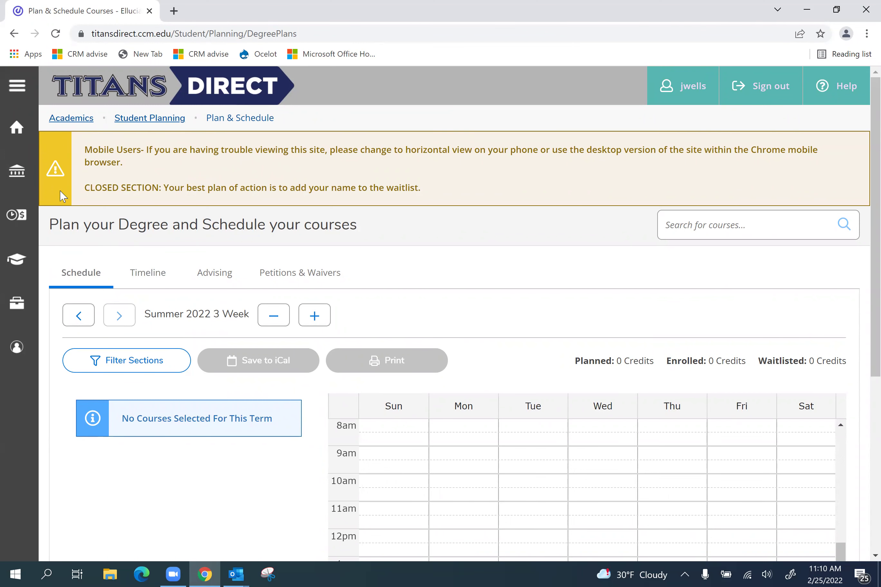
Return to the Titans Direct home page and look through its available categories.
click(17, 128)
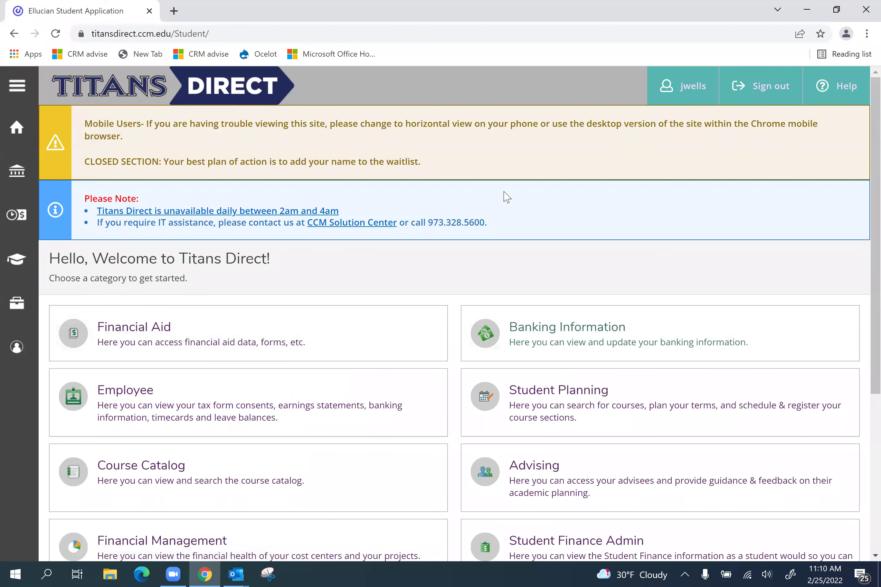
scroll(509, 198, down, 4)
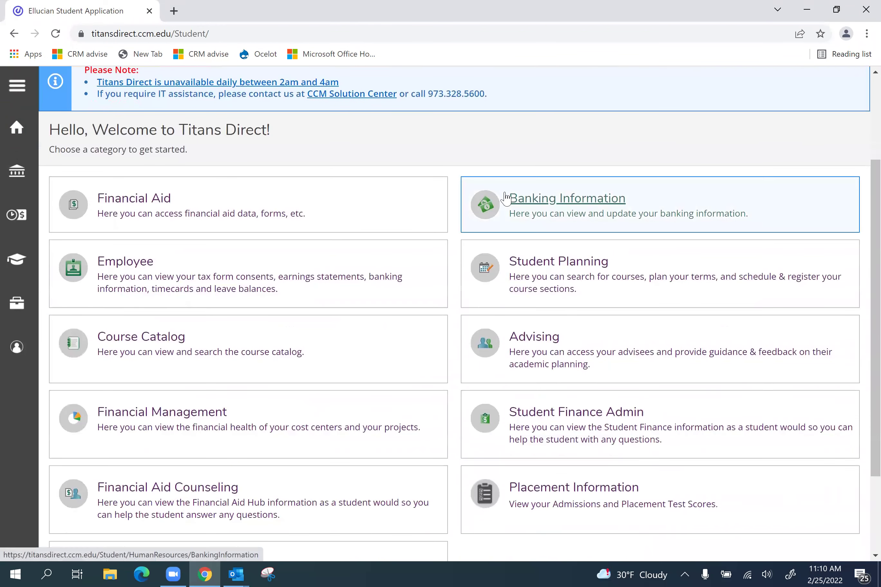
scroll(507, 199, down, 1)
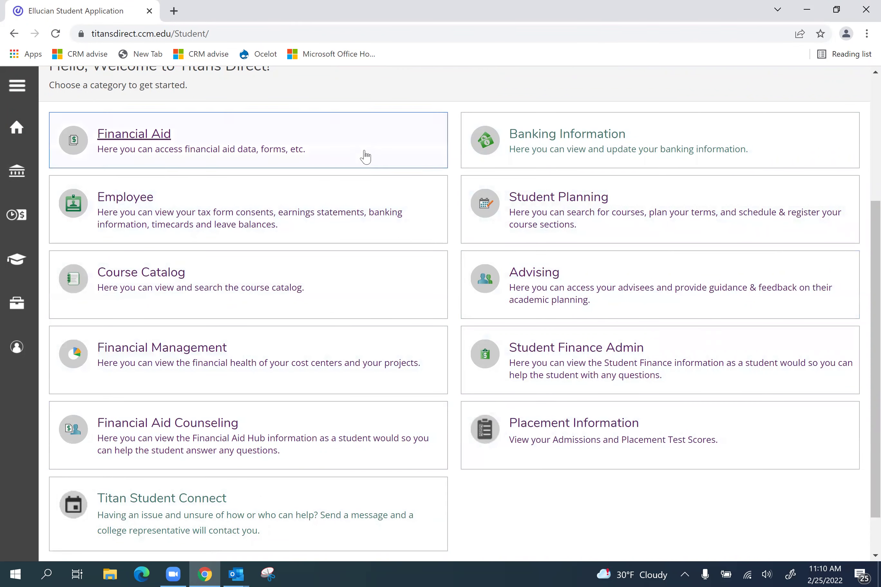
scroll(496, 103, up, 4)
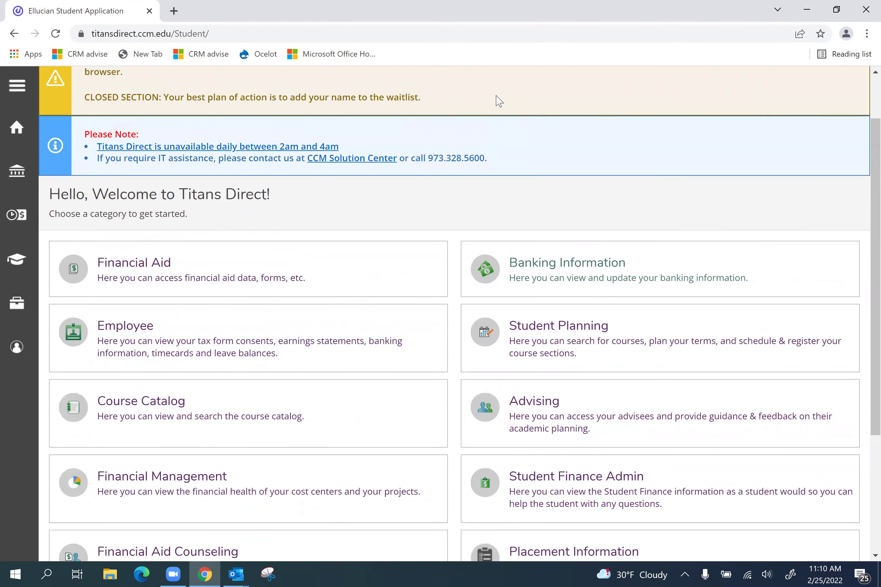